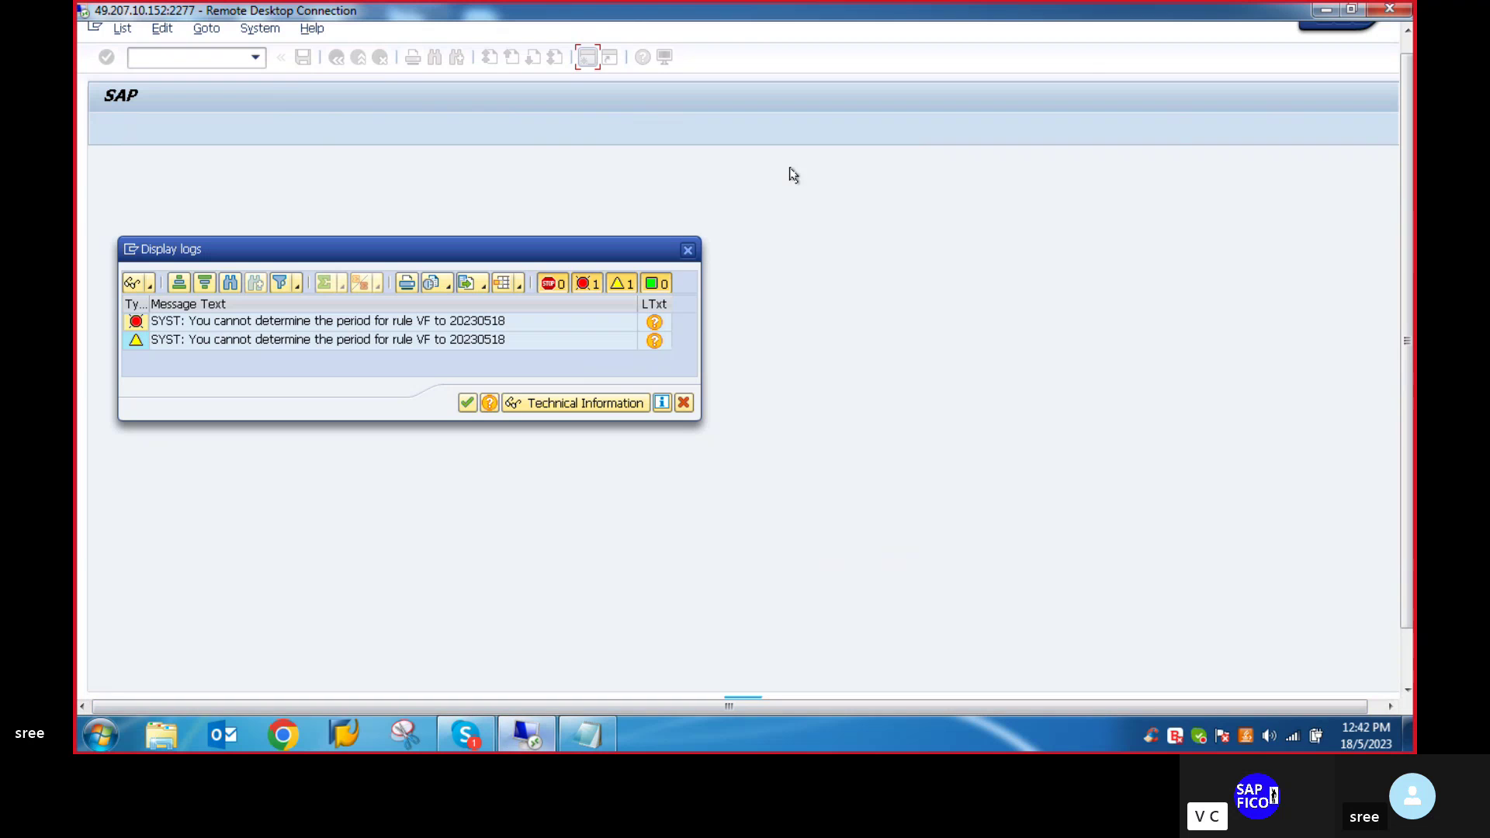
# Close the period-rule error log and return to the SAP command field.
pyautogui.click(688, 249)
pyautogui.click(180, 52)
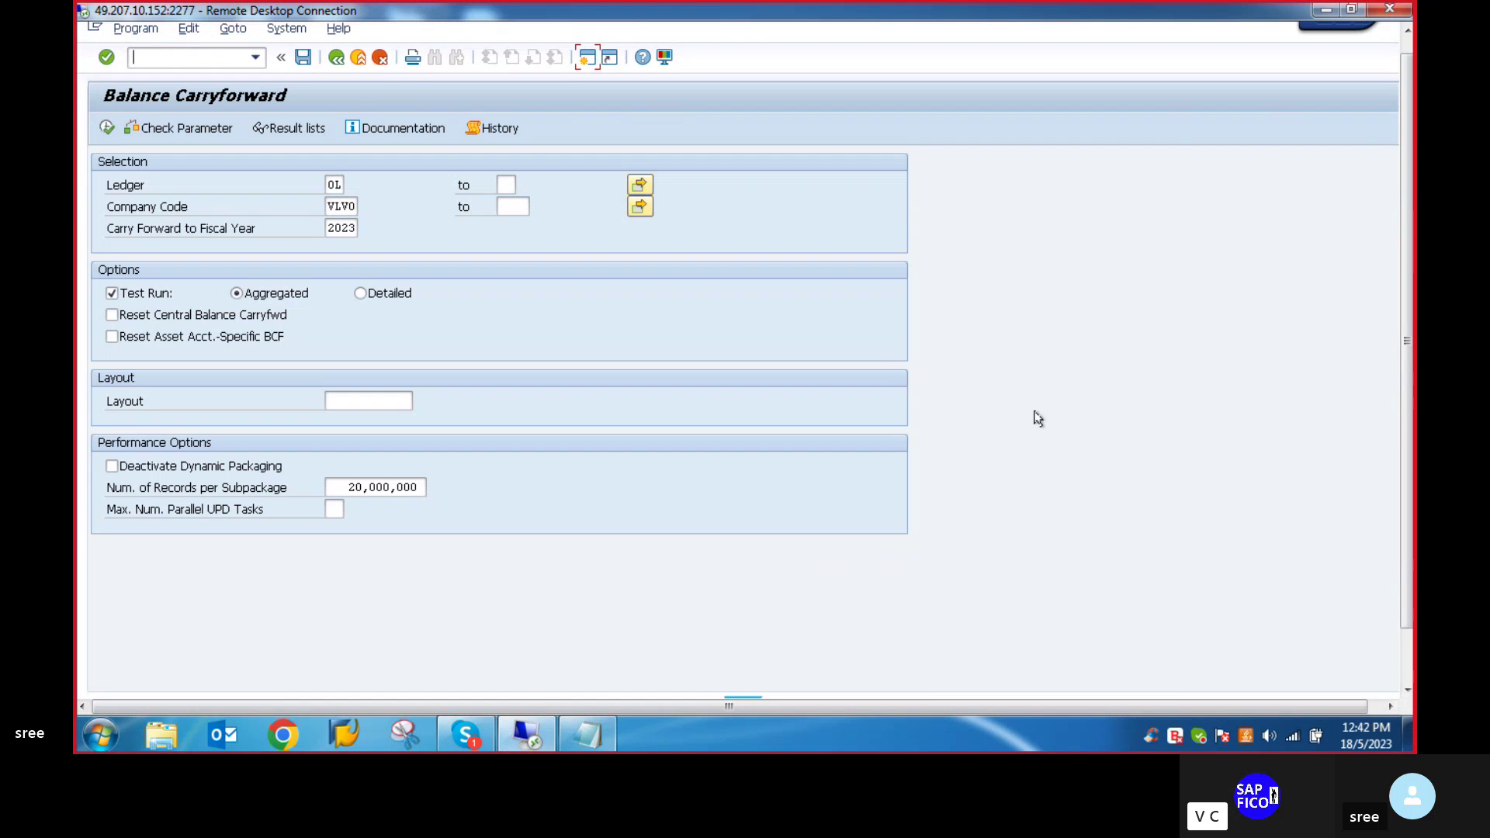
pyautogui.moveTo(1406, 333); pyautogui.dragTo(1406, 392)
# In the SAP Easy Access window, run transaction OA84.
pyautogui.moveTo(456, 672)
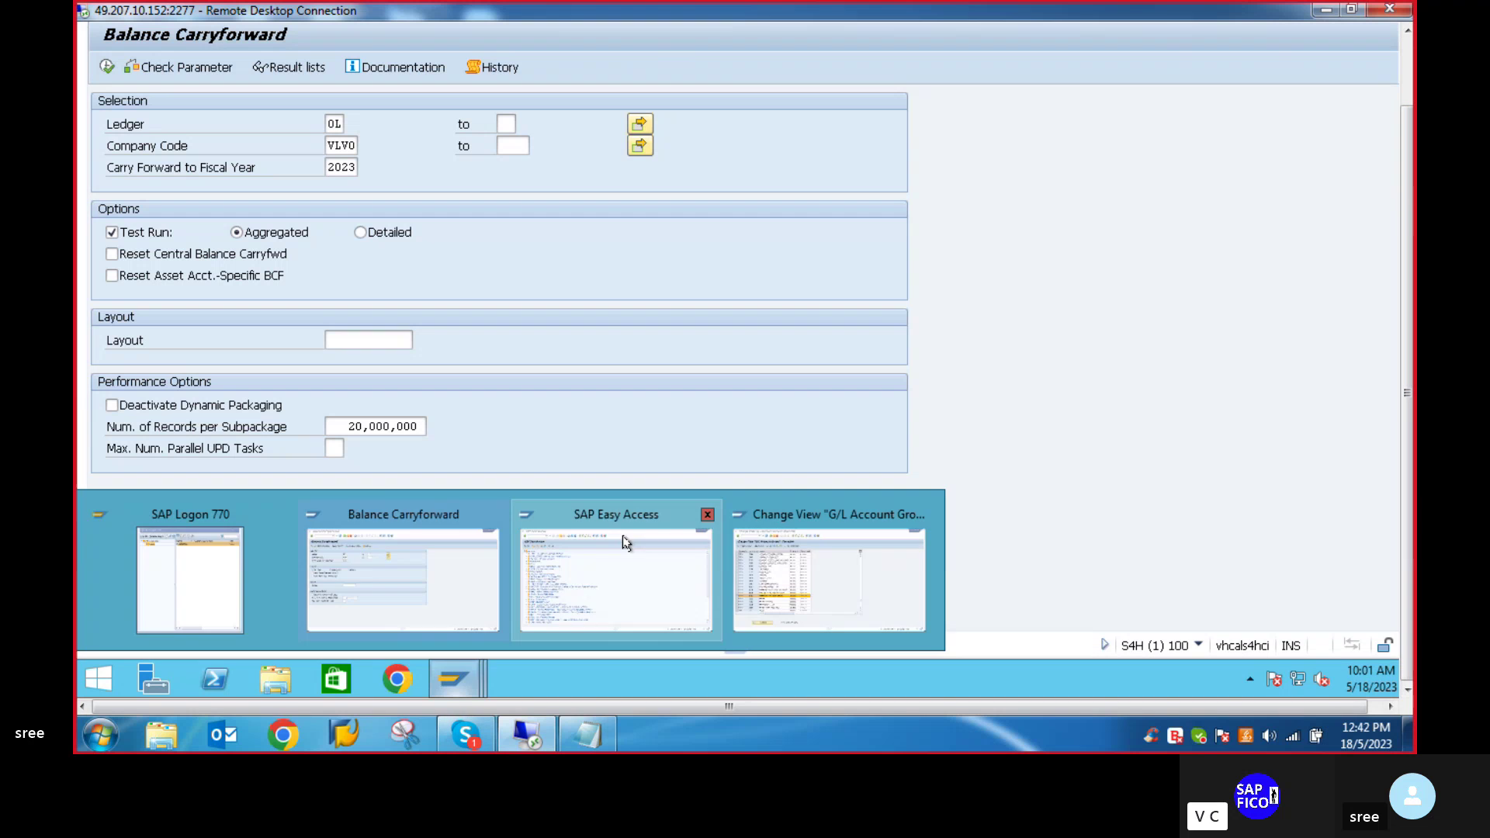
pyautogui.click(622, 535)
pyautogui.click(1406, 231)
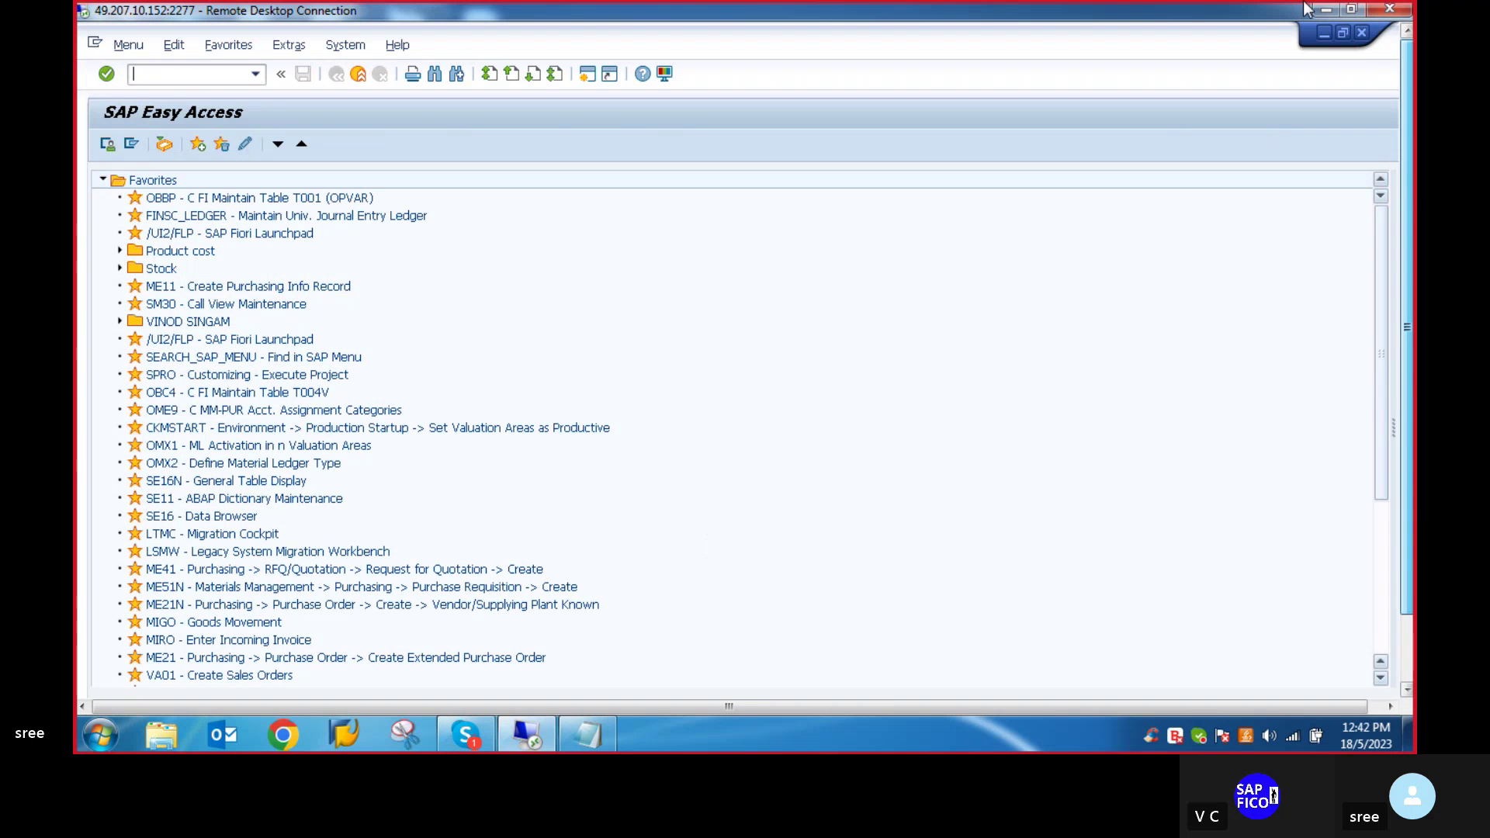
pyautogui.write('OA84')
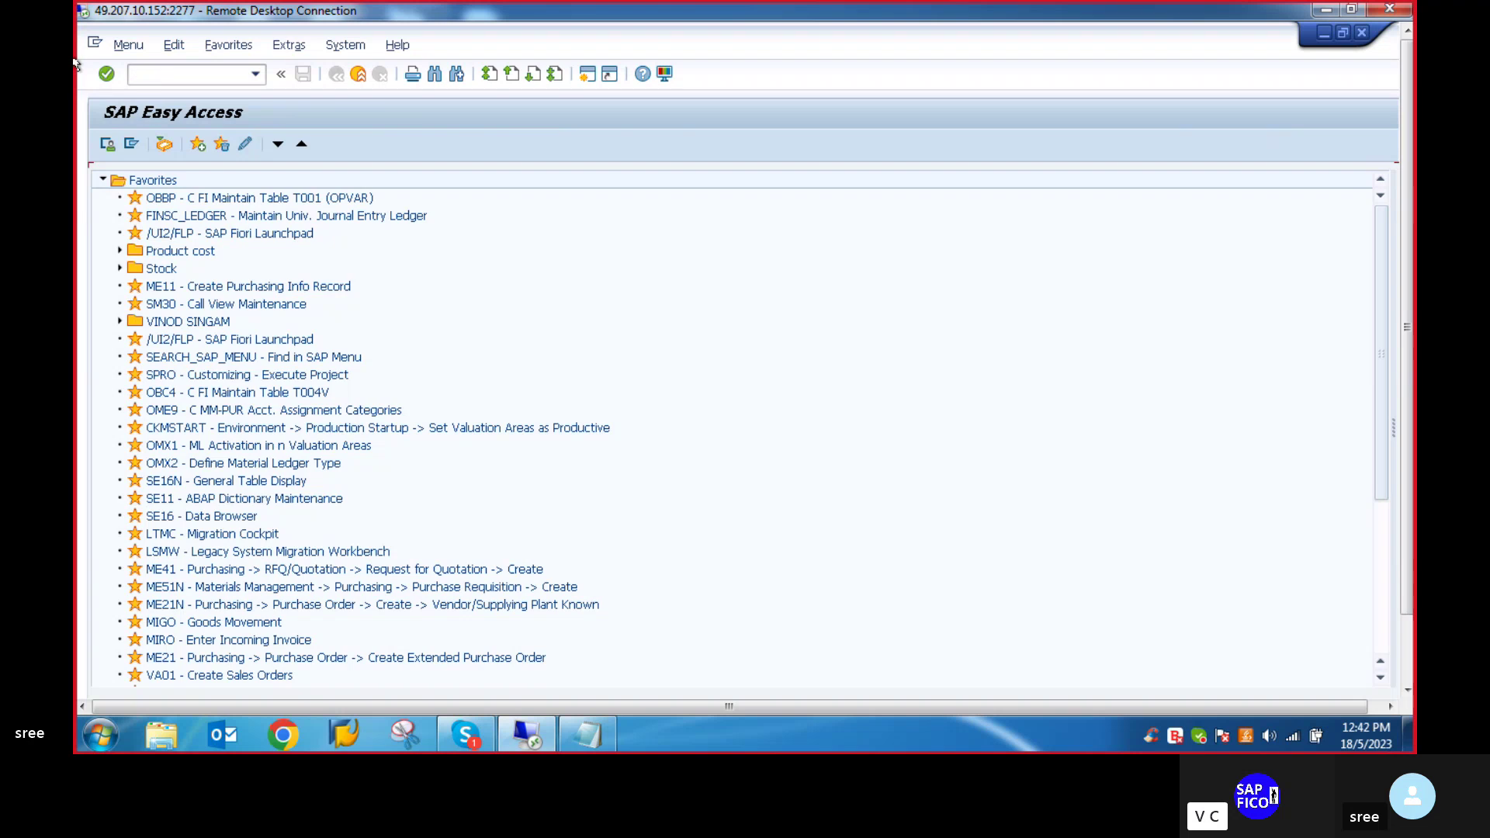
pyautogui.press('Return')
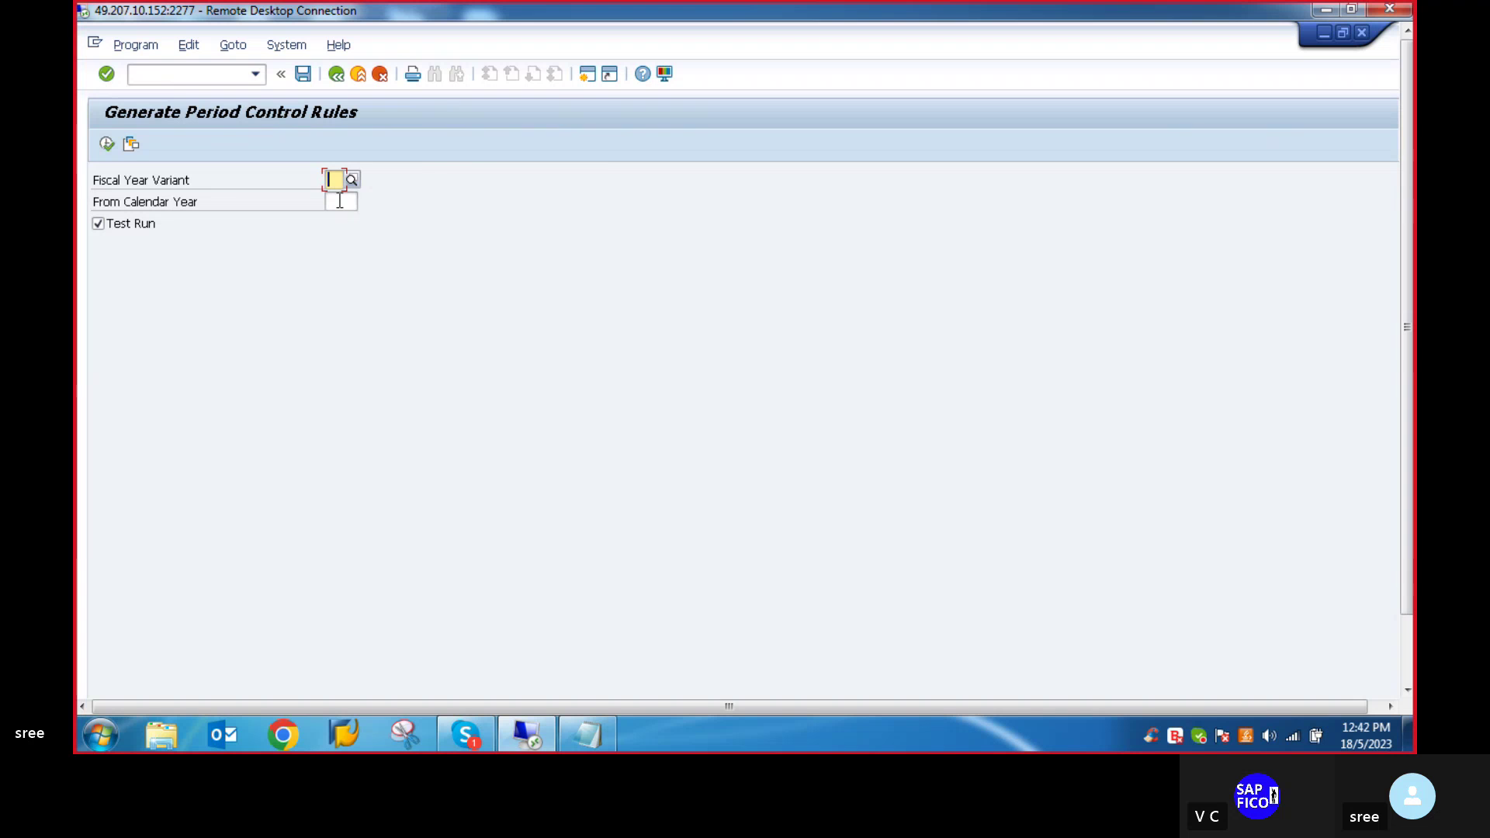
# Enter fiscal year variant VF and from calendar year 2023.
pyautogui.write('VF')
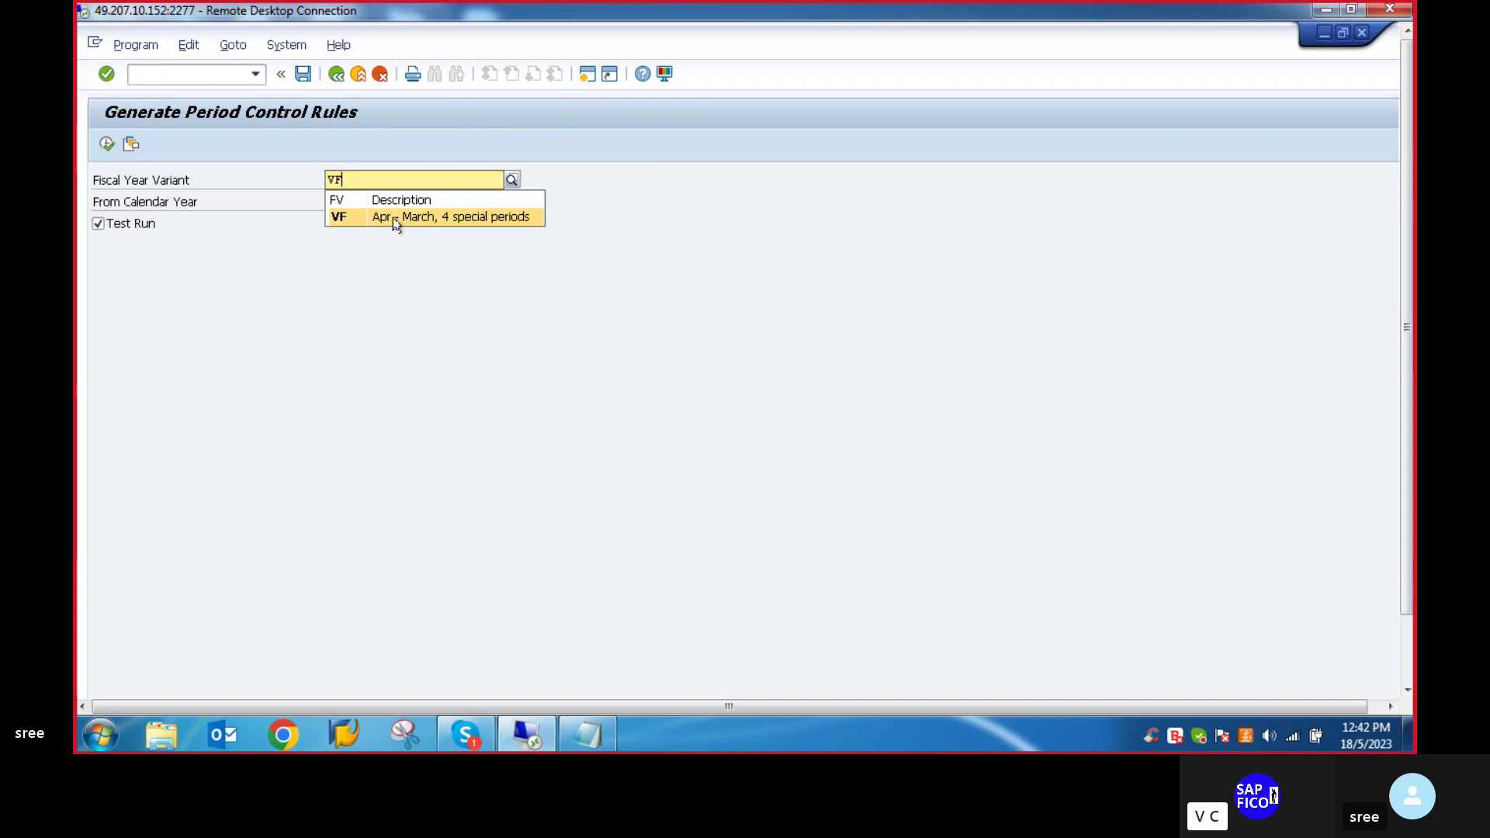
pyautogui.click(337, 220)
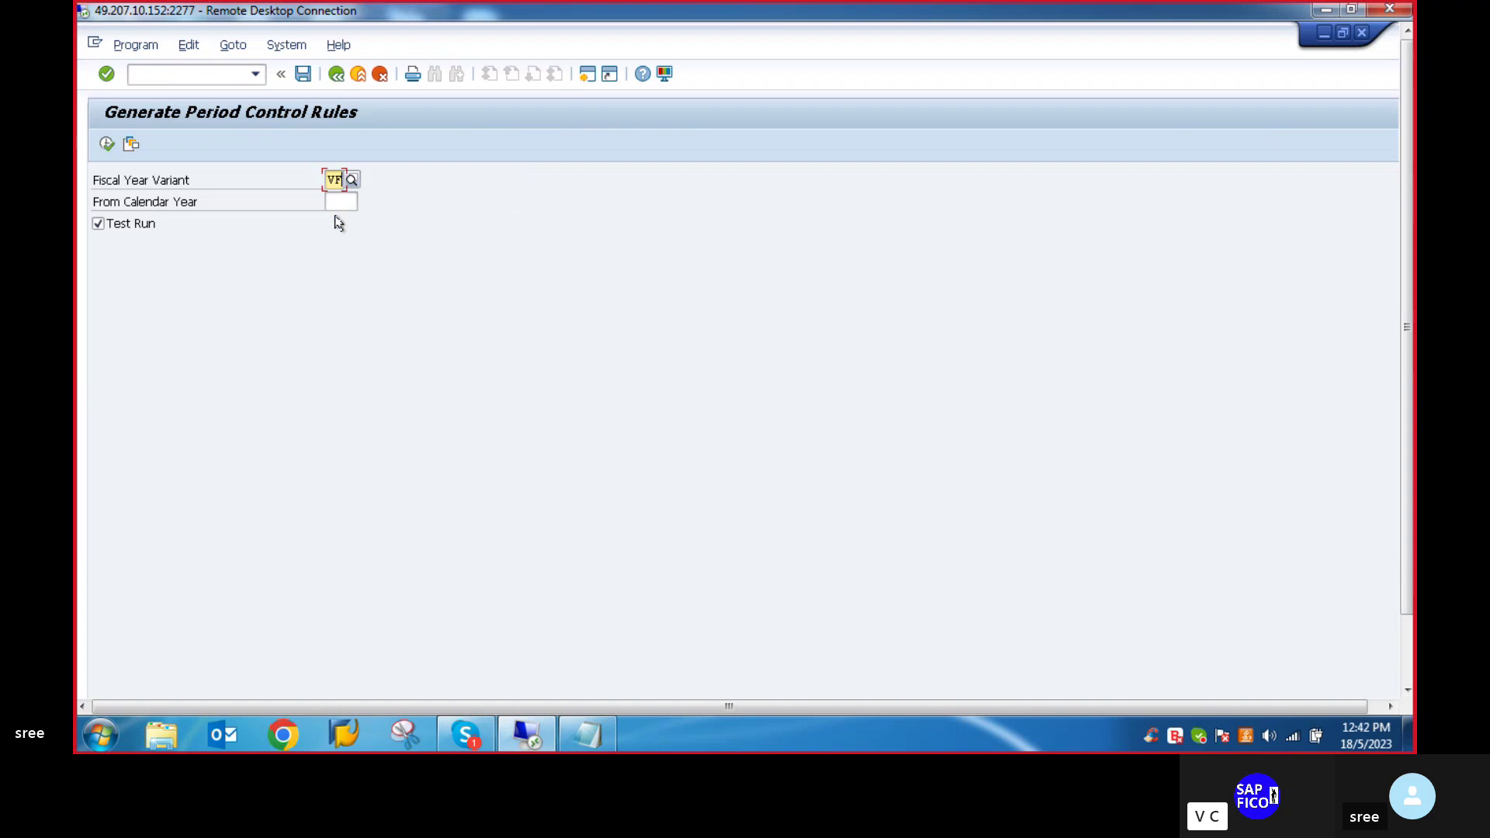
pyautogui.click(338, 203)
pyautogui.write('2023')
# Test-generate the VF 2023 rules, review the rule list, then uncheck Test Run.
pyautogui.click(106, 144)
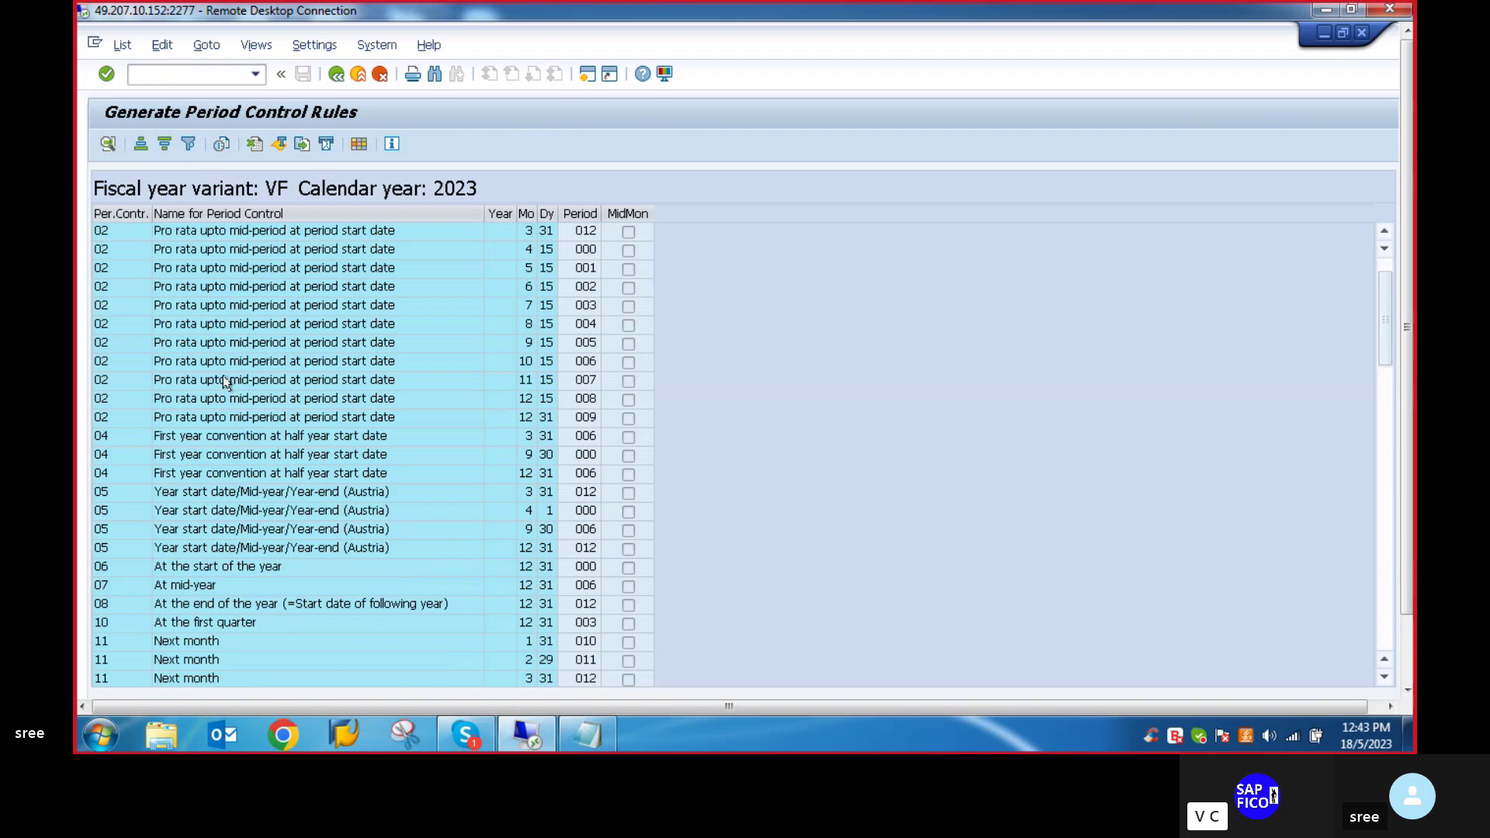
pyautogui.scroll(-3, 222, 375)
pyautogui.scroll(4, 222, 376)
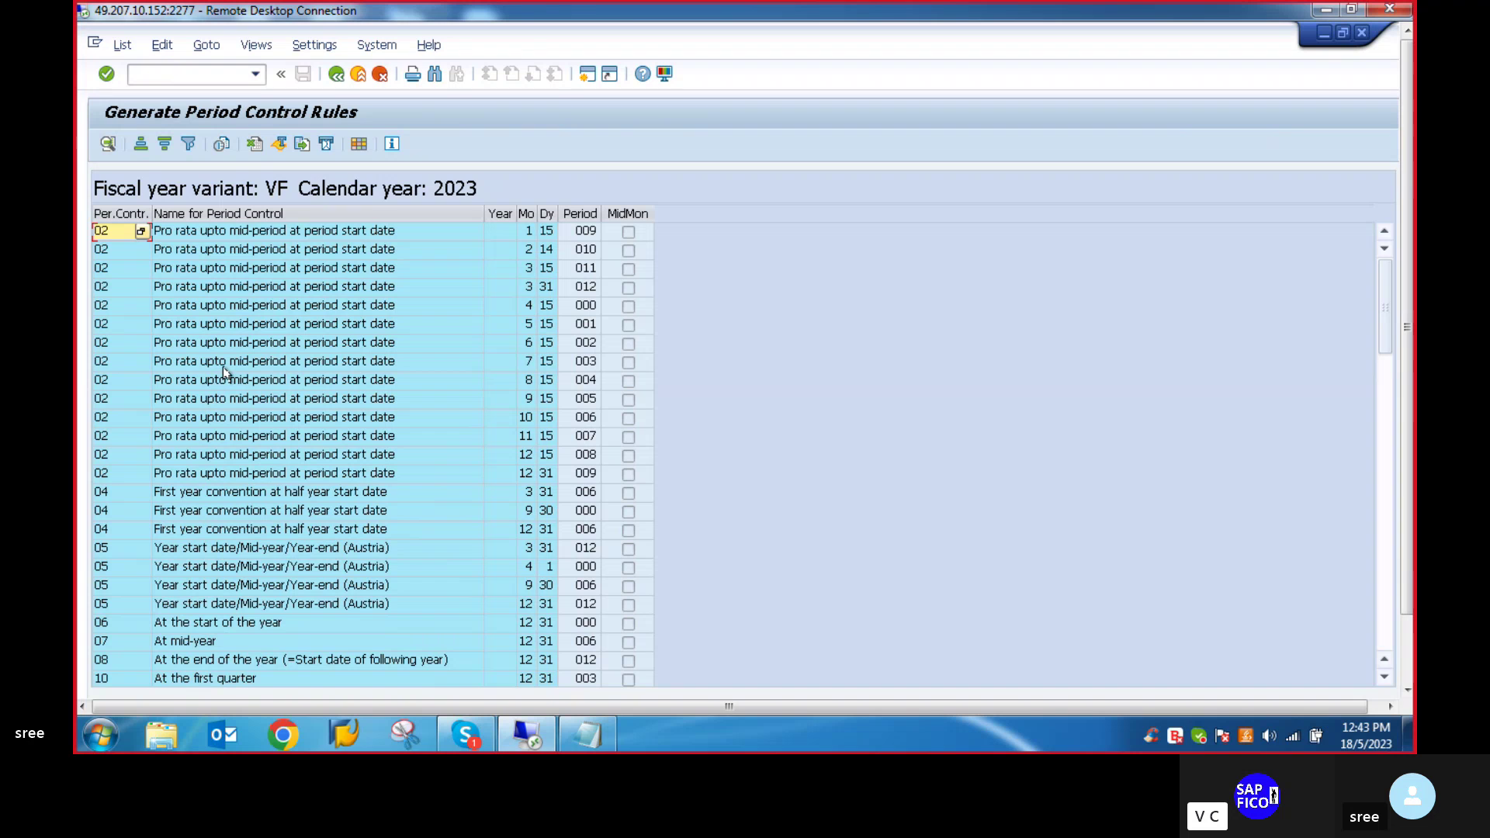
pyautogui.click(335, 74)
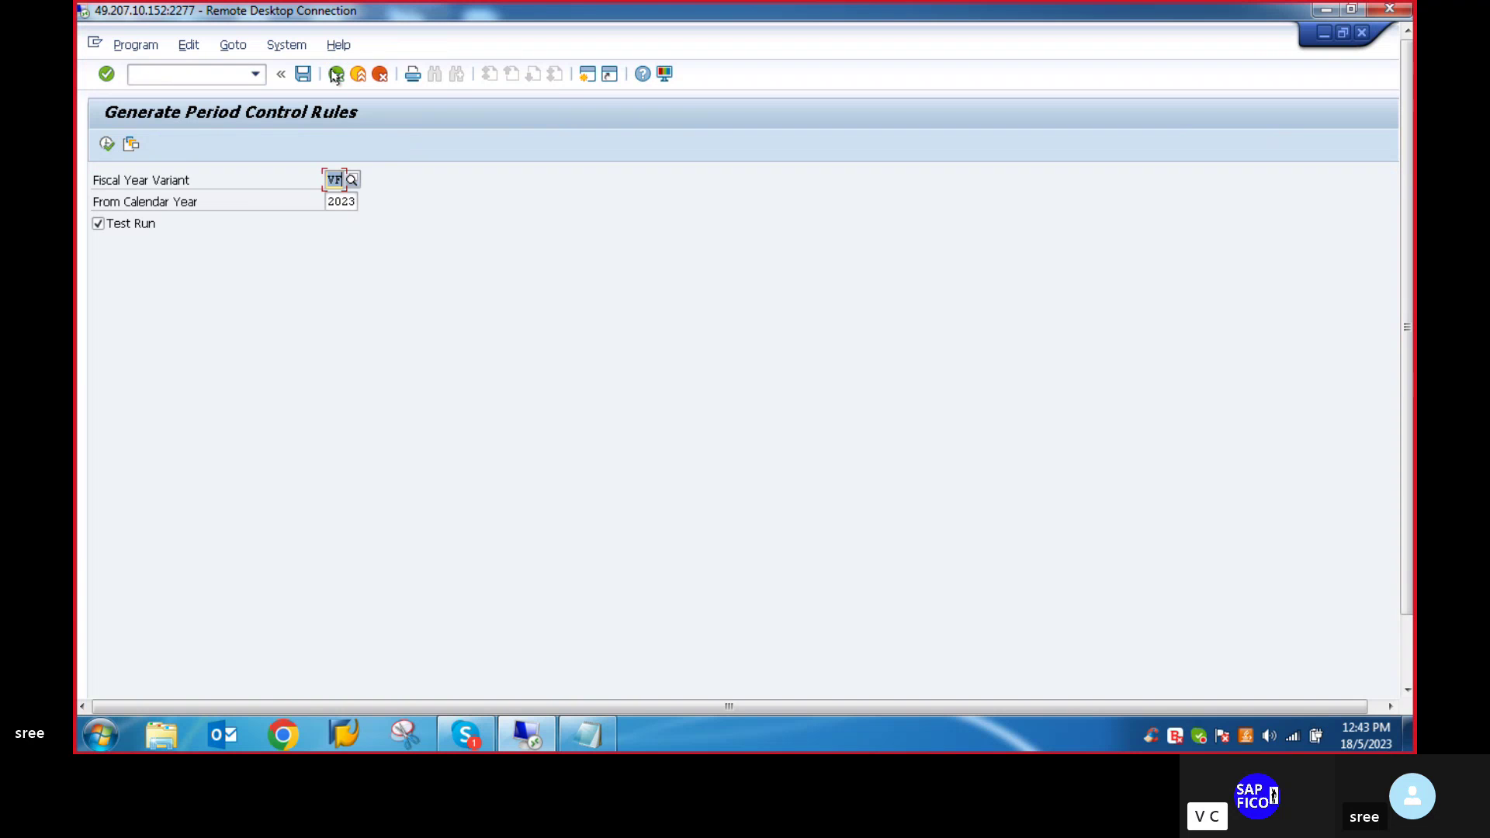
pyautogui.click(98, 224)
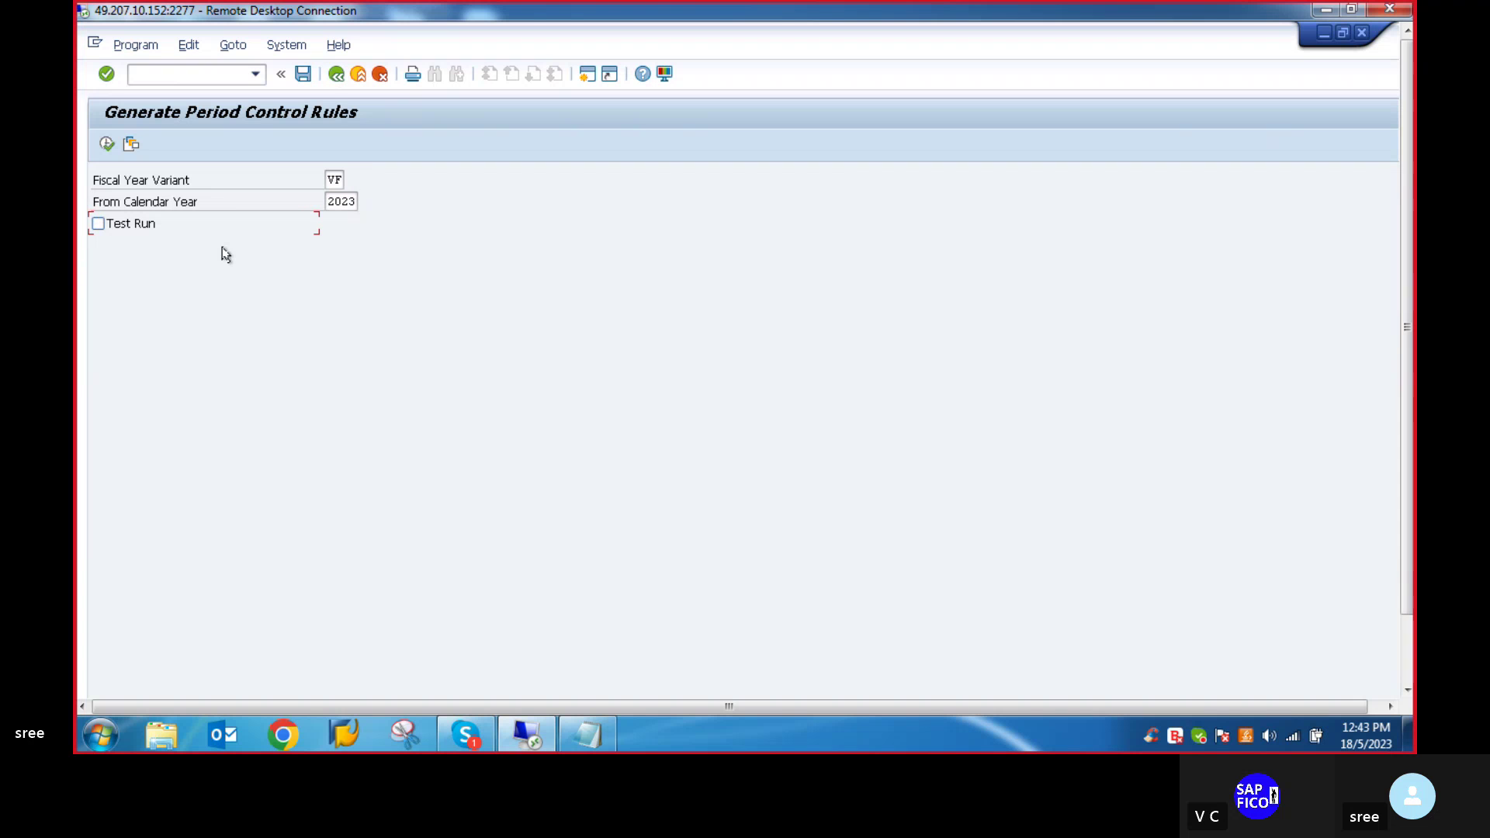
# Generate the VF 2023 period control rules for real under a customizing request.
pyautogui.click(107, 145)
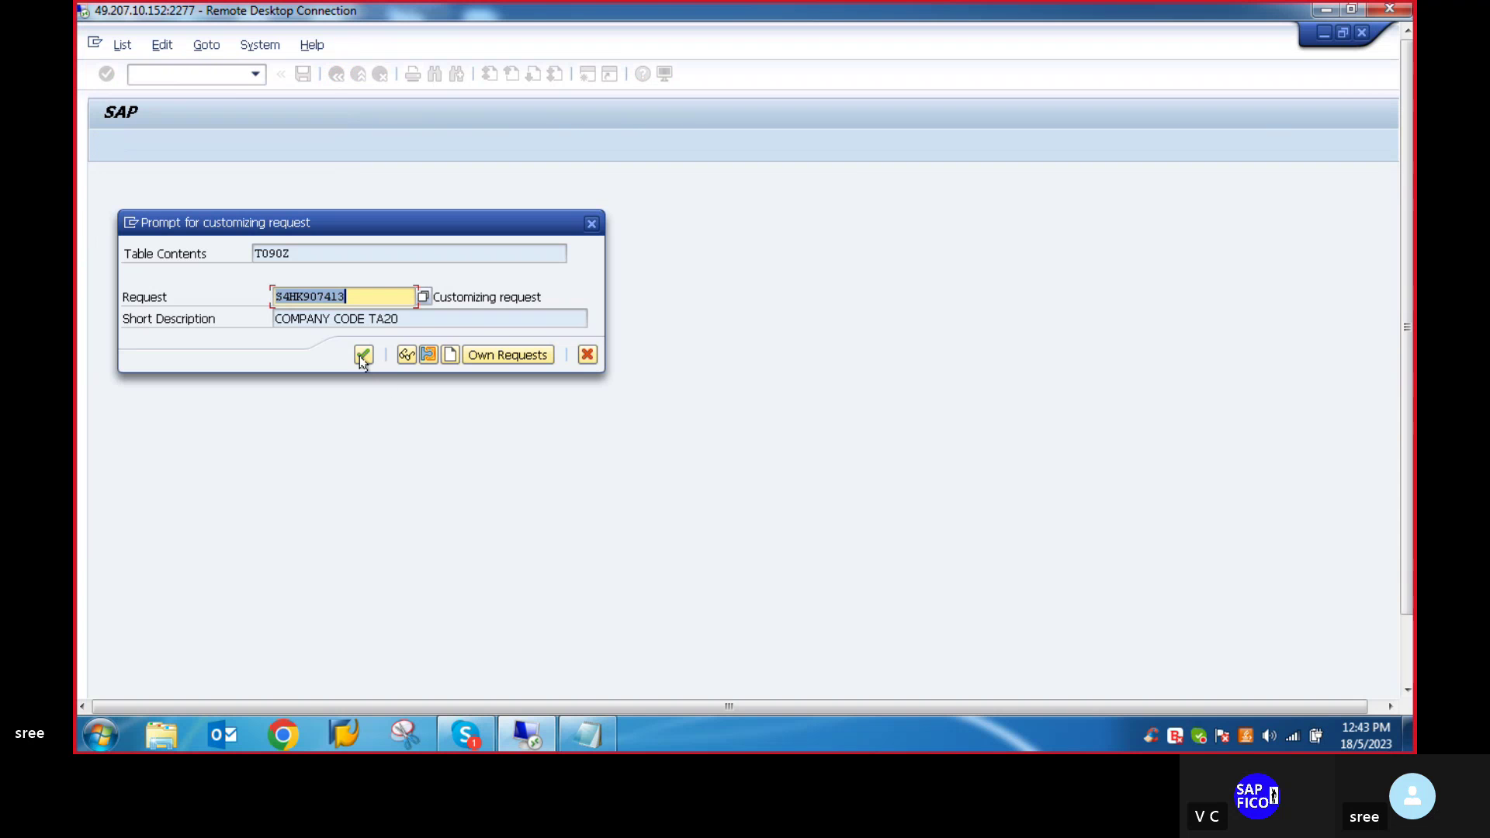
pyautogui.click(362, 356)
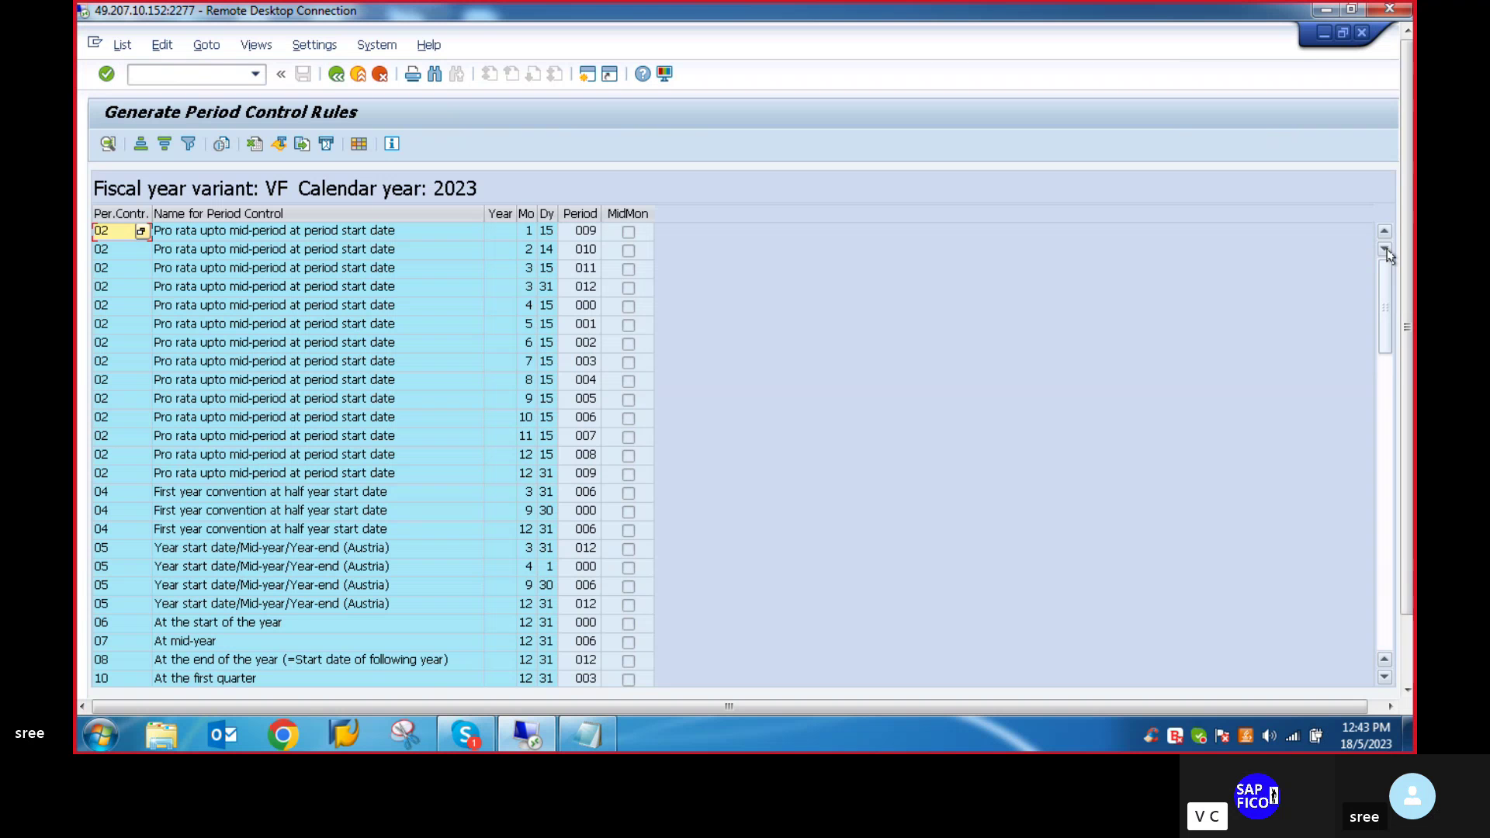
pyautogui.moveTo(1406, 240); pyautogui.dragTo(1406, 307)
pyautogui.moveTo(1406, 394); pyautogui.dragTo(1406, 326)
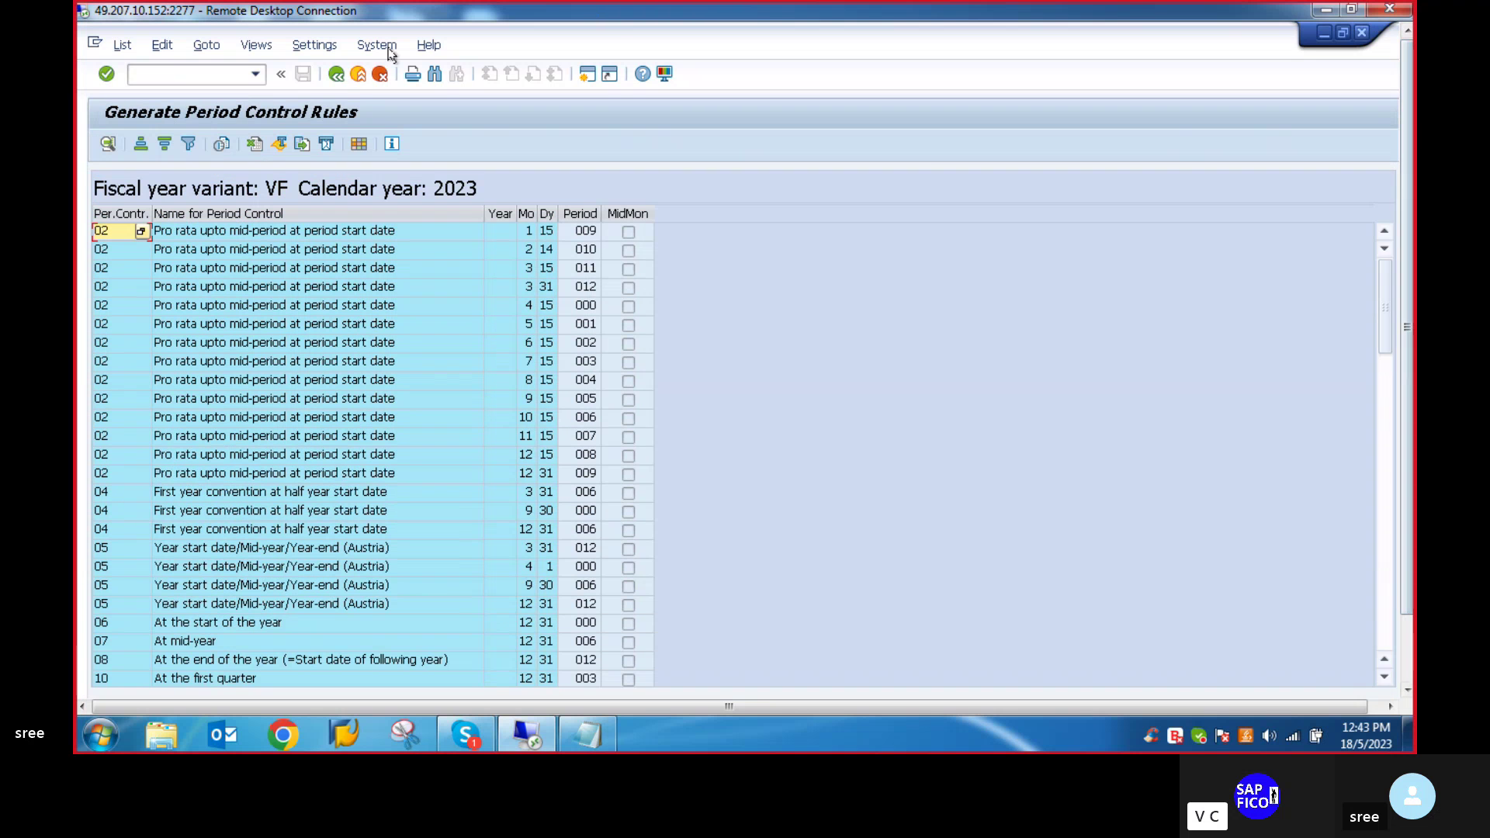
# Go back and bring the Balance Carryforward window forward.
pyautogui.click(336, 74)
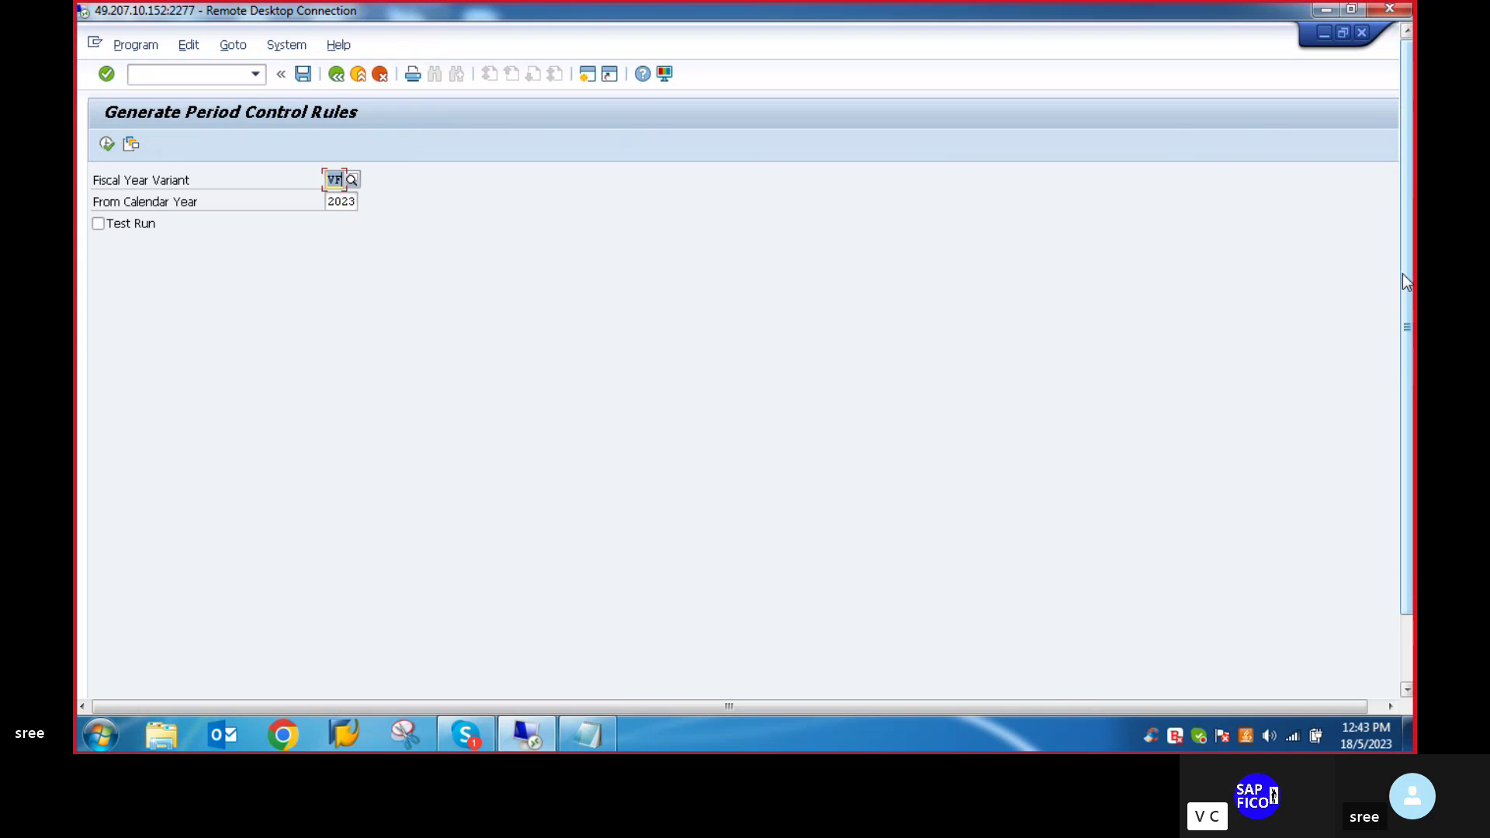
pyautogui.moveTo(467, 681)
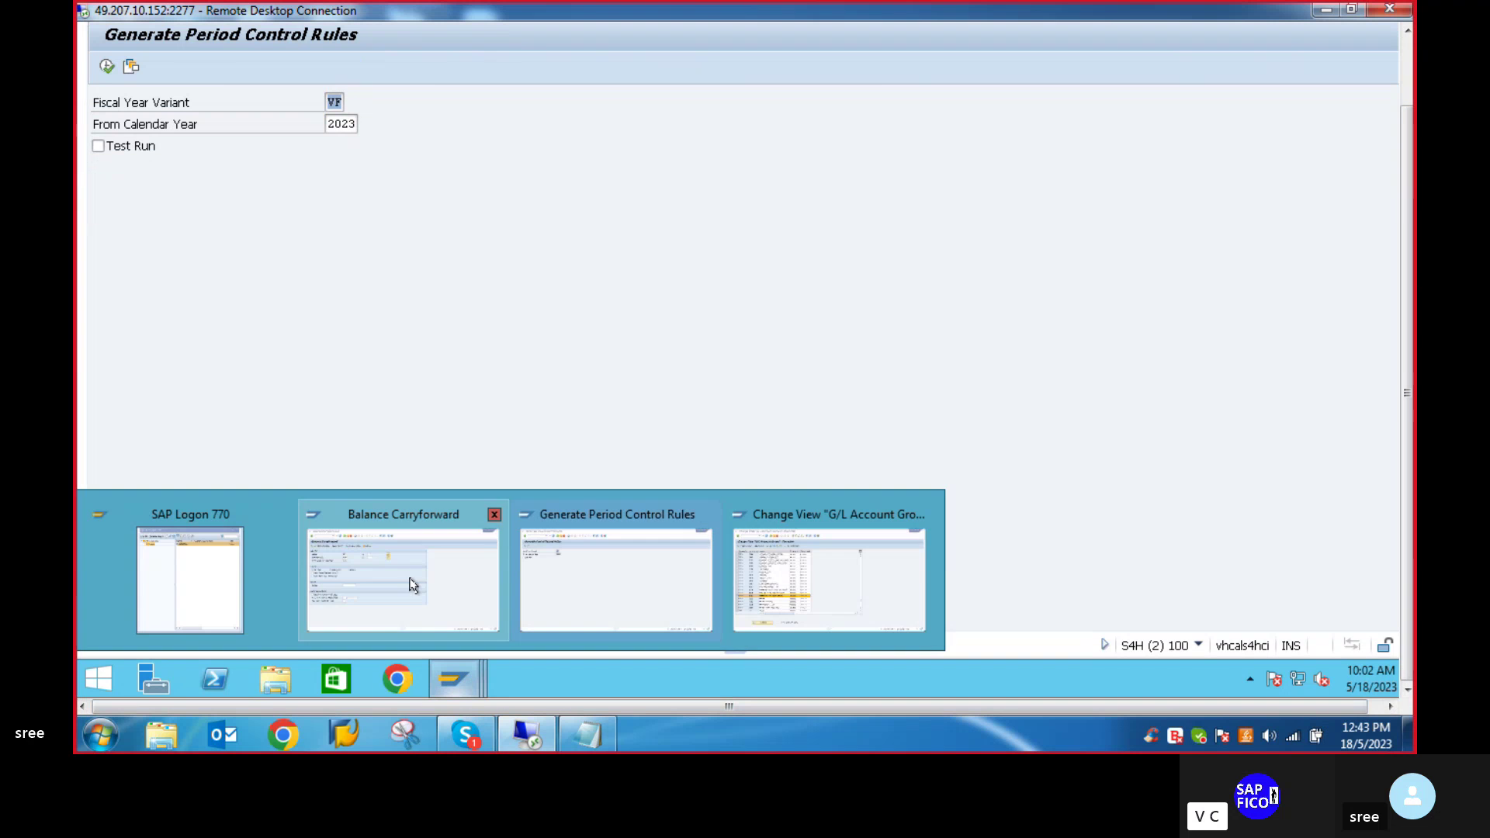
pyautogui.click(449, 584)
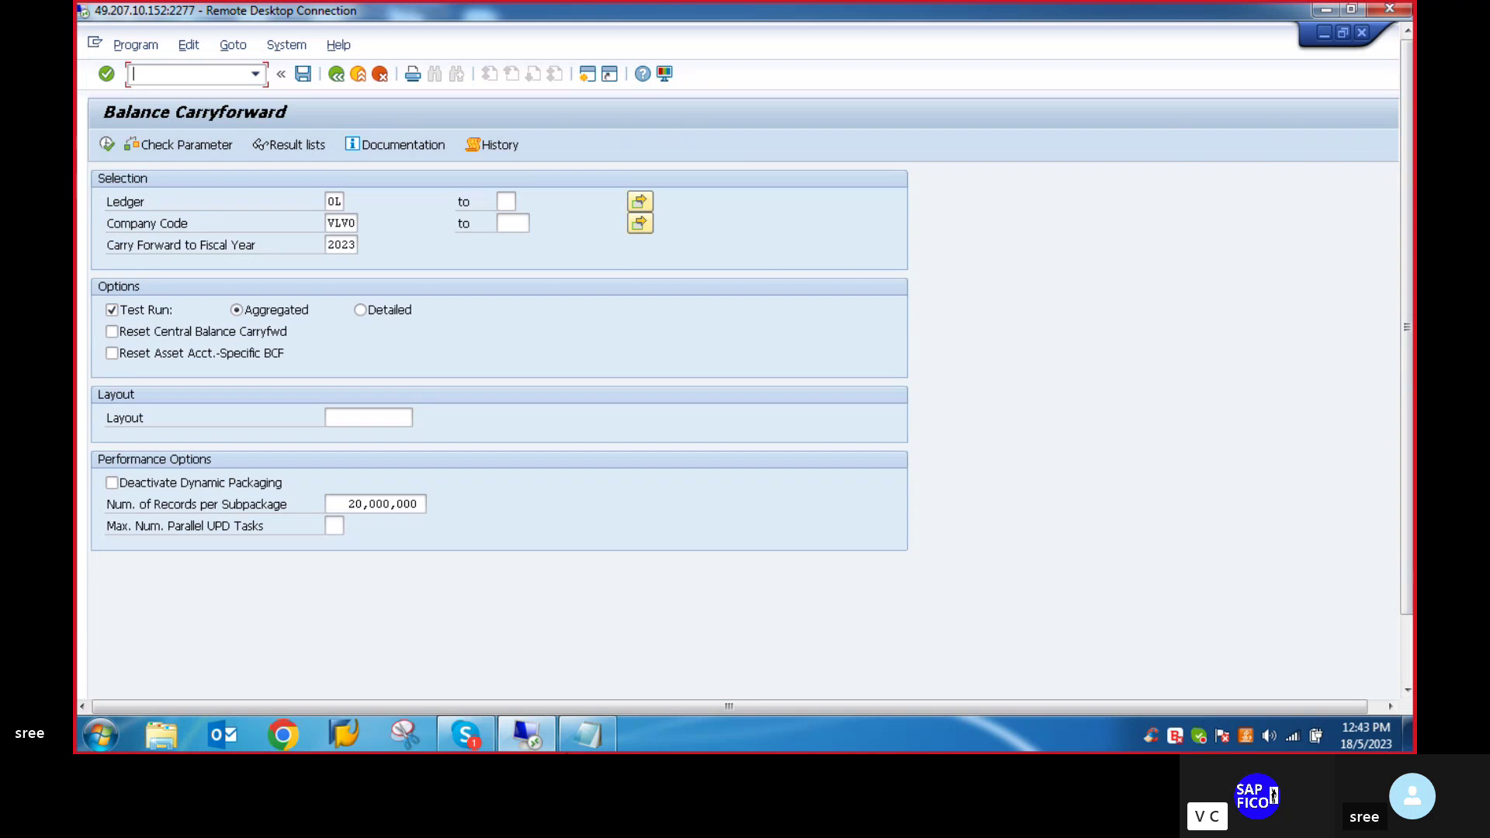
# In Notepad, correct 'PERIO' to 'PERIOD' in the first error note.
pyautogui.click(589, 734)
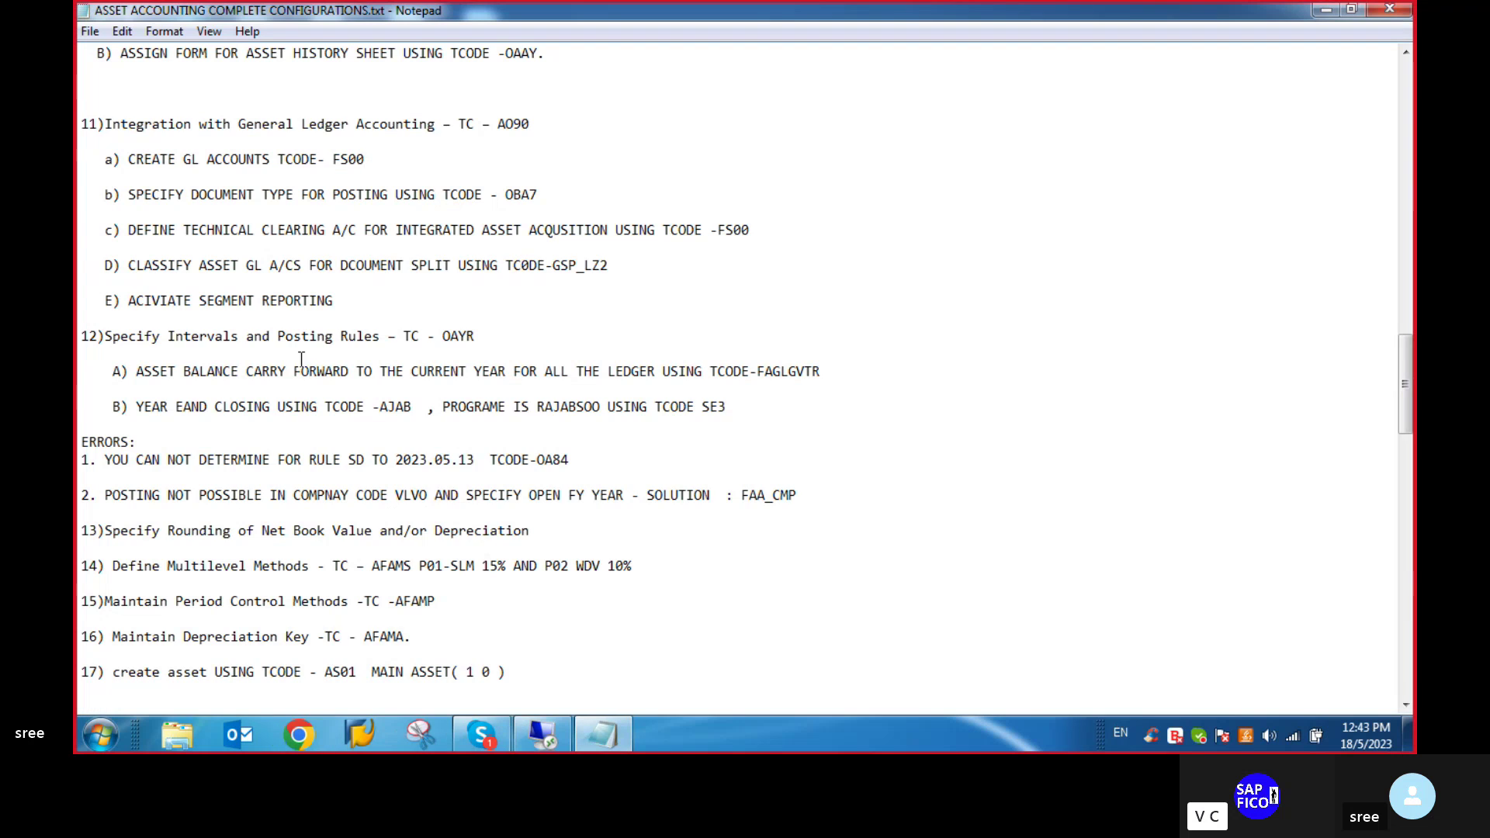
pyautogui.scroll(-5, 300, 353)
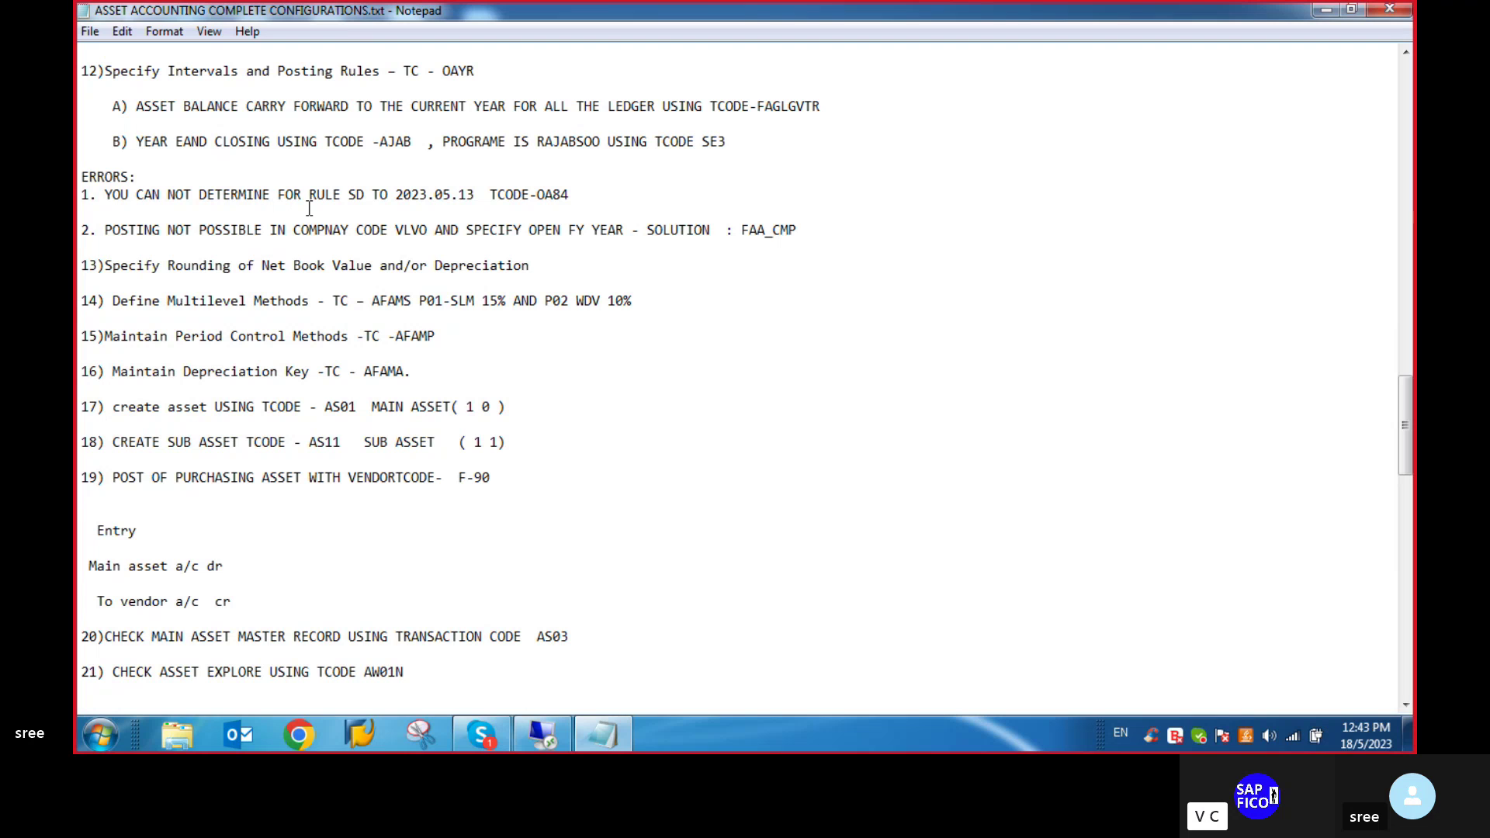
pyautogui.click(281, 194)
pyautogui.write('PERIO')
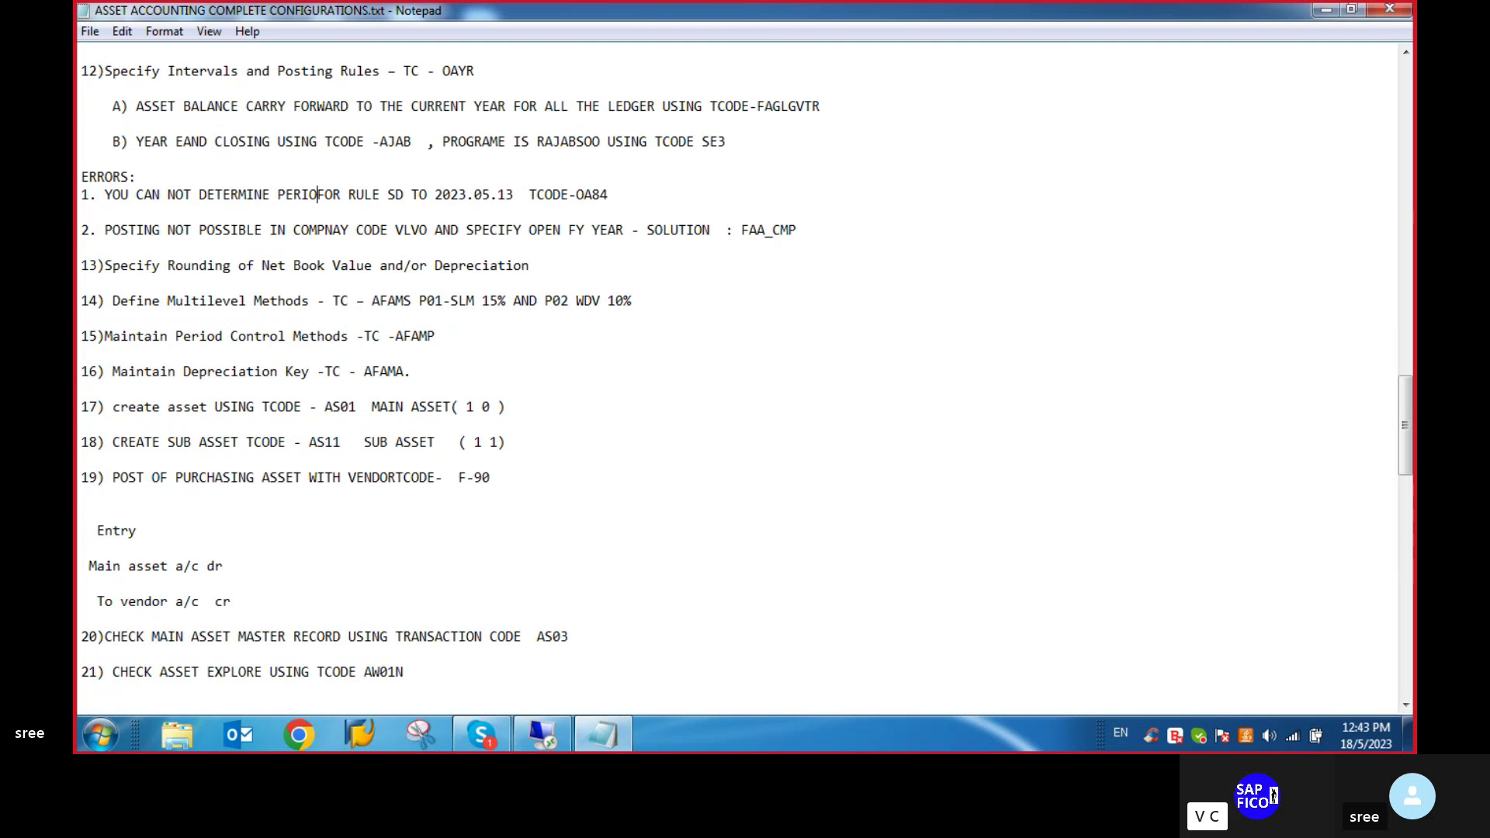
pyautogui.write('D')
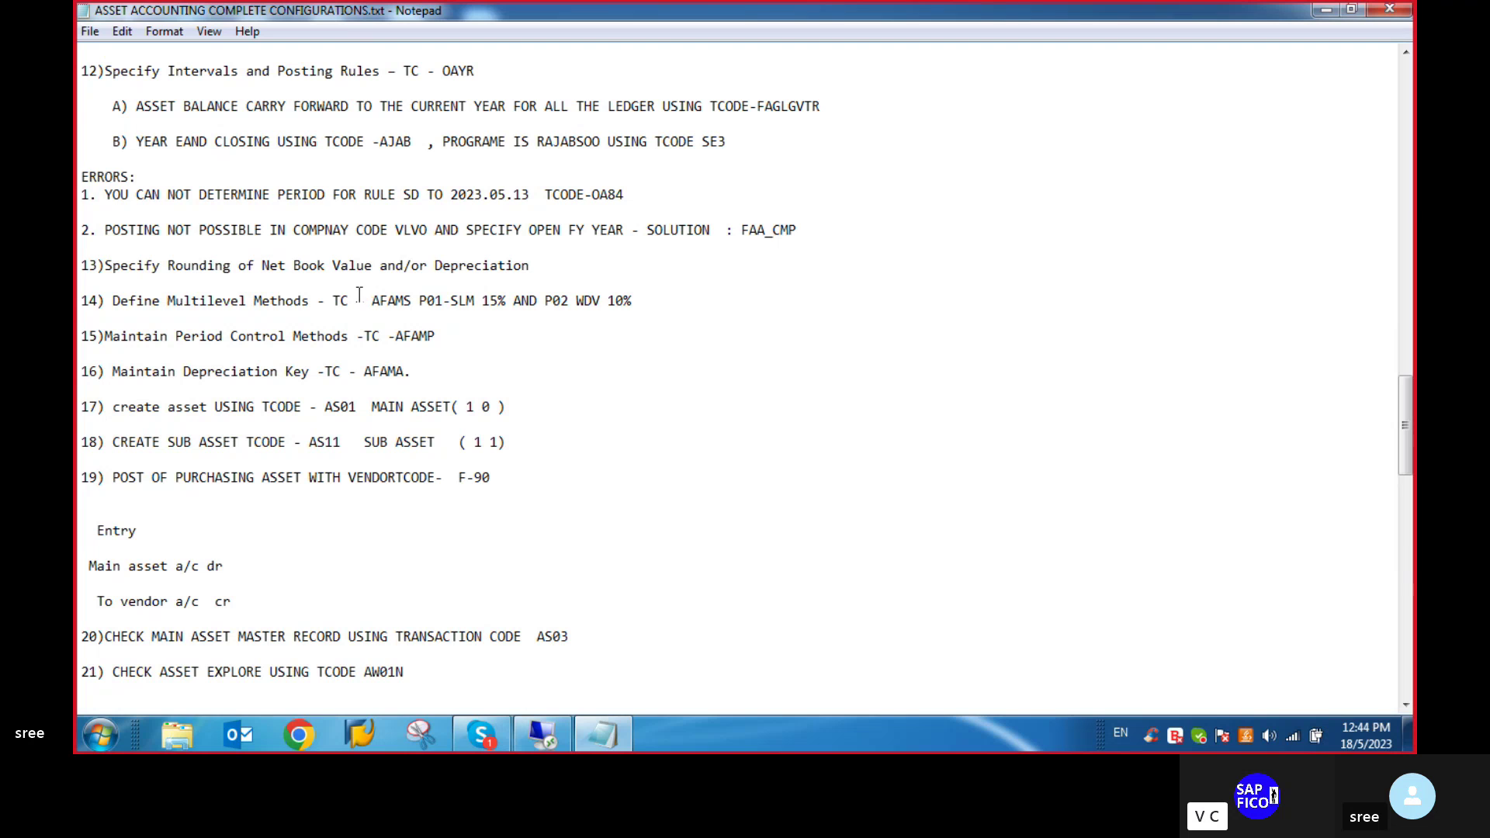
# Save the notes file and return to the SAP remote session.
pyautogui.click(90, 31)
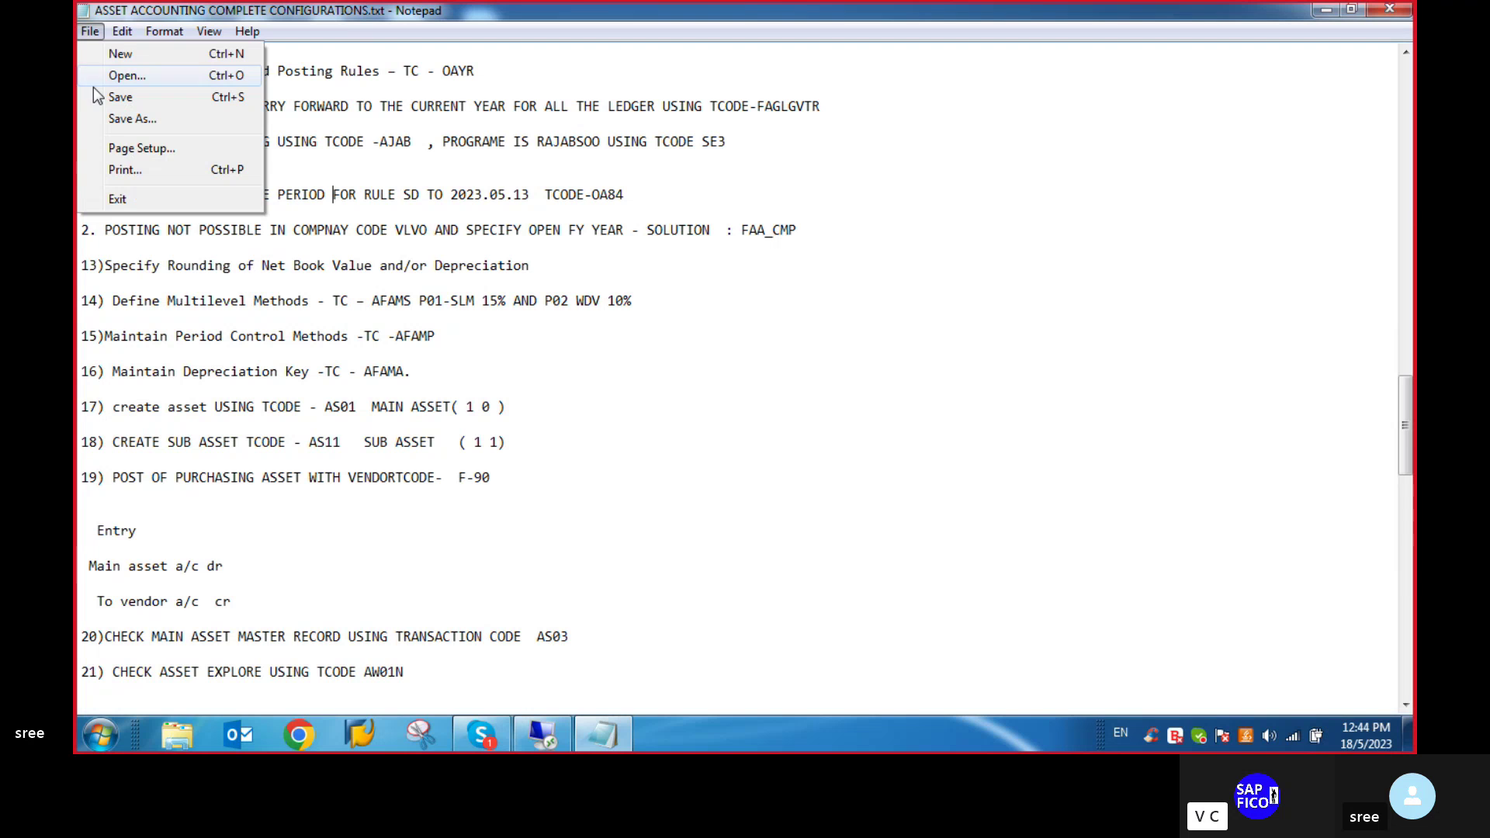
pyautogui.click(120, 97)
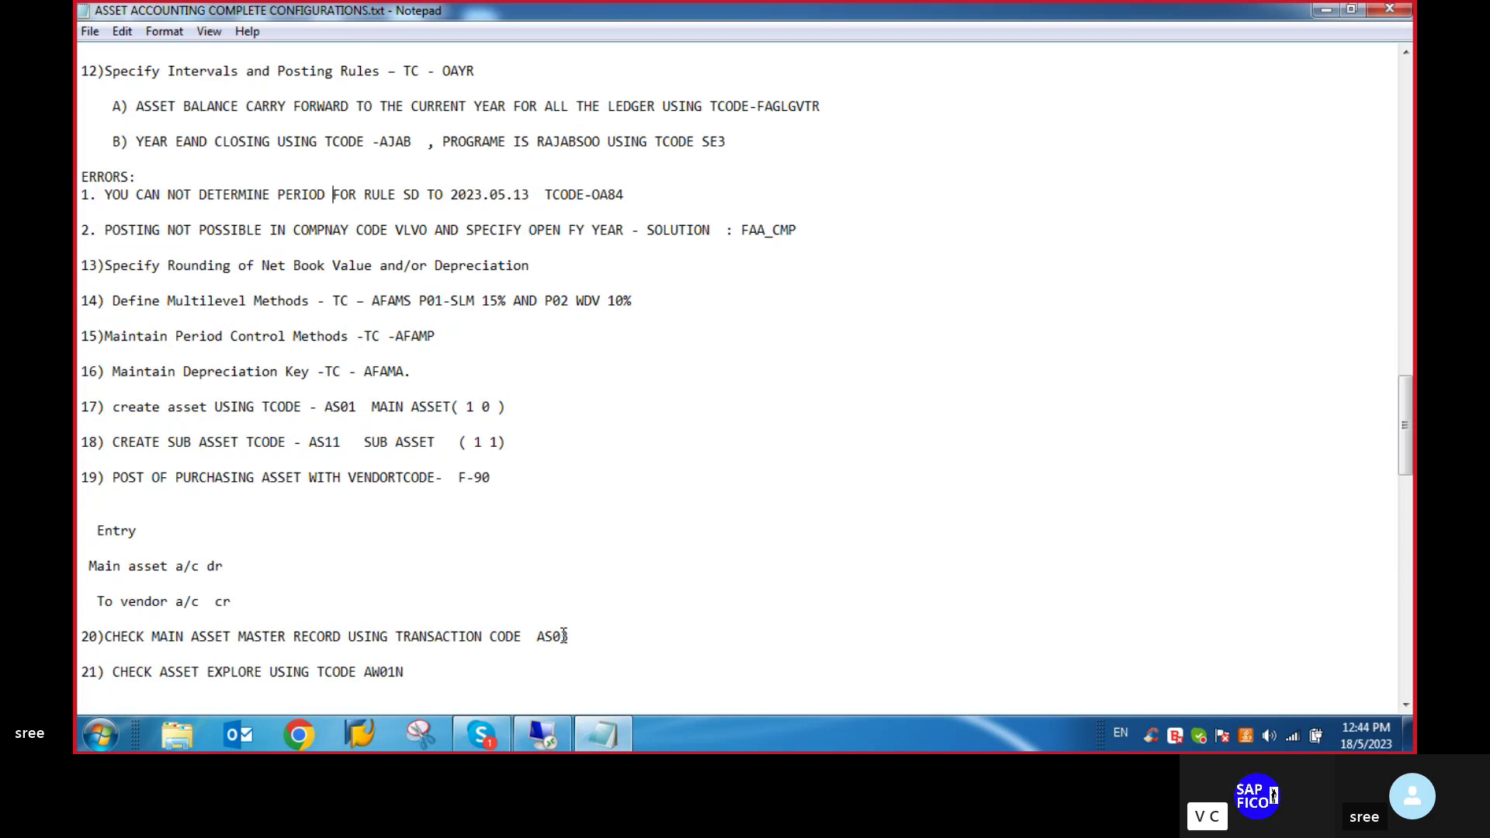
pyautogui.click(544, 729)
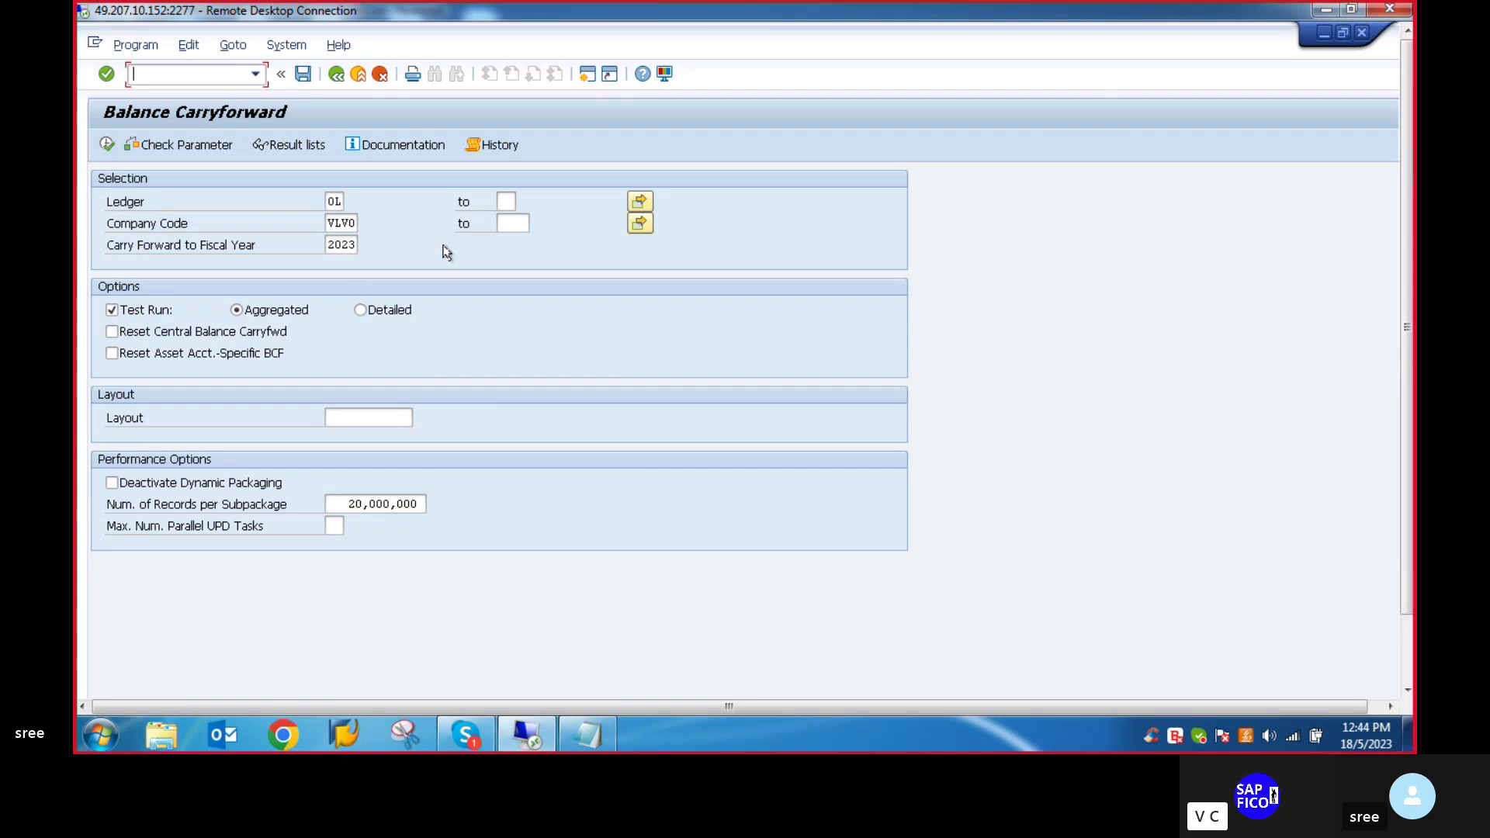
# Execute the 0L/VLVO 2023 carryforward and dismiss the posting-not-possible error log.
pyautogui.click(106, 145)
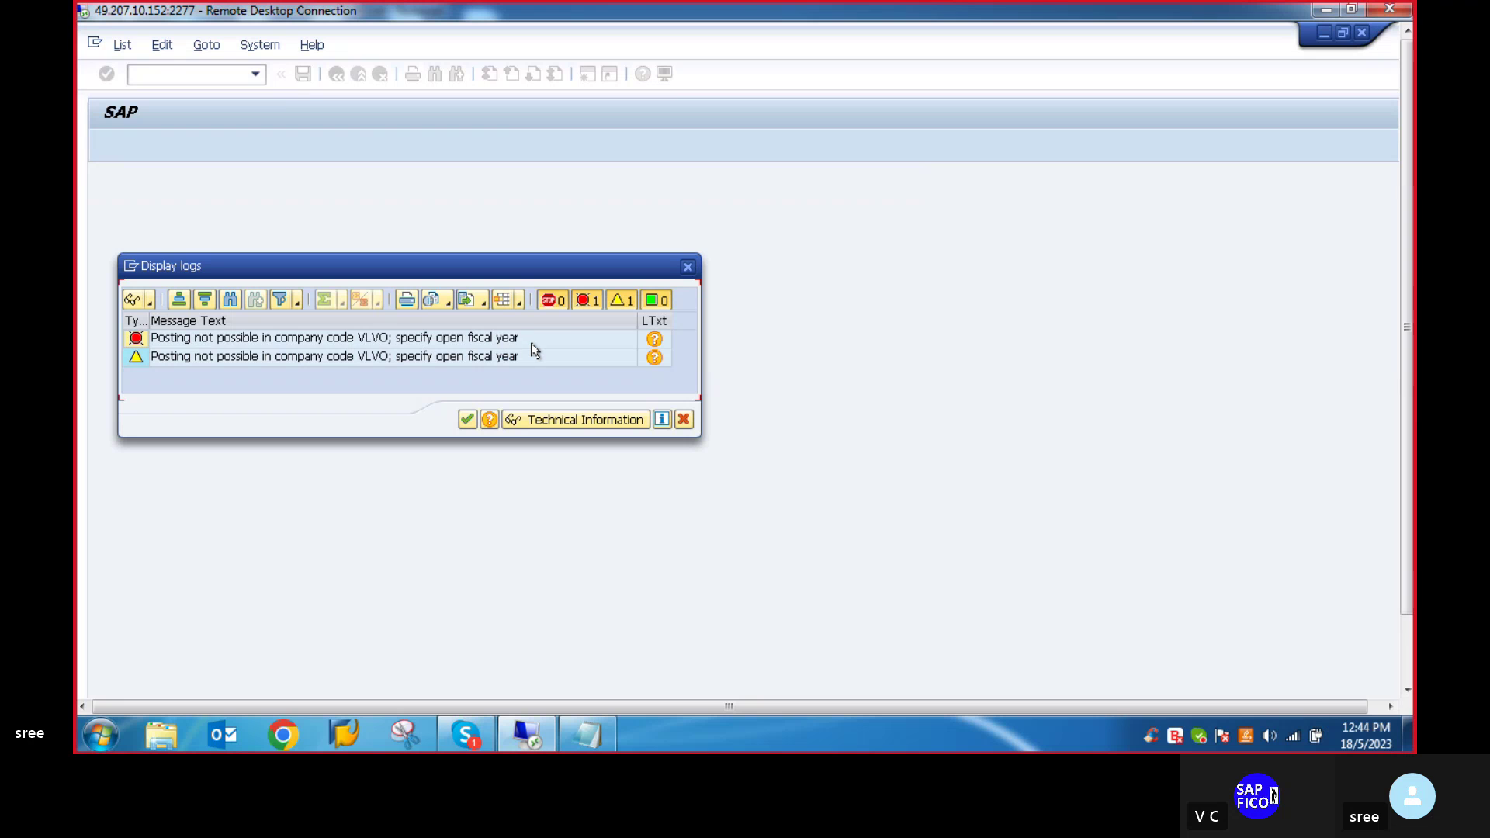
pyautogui.click(467, 419)
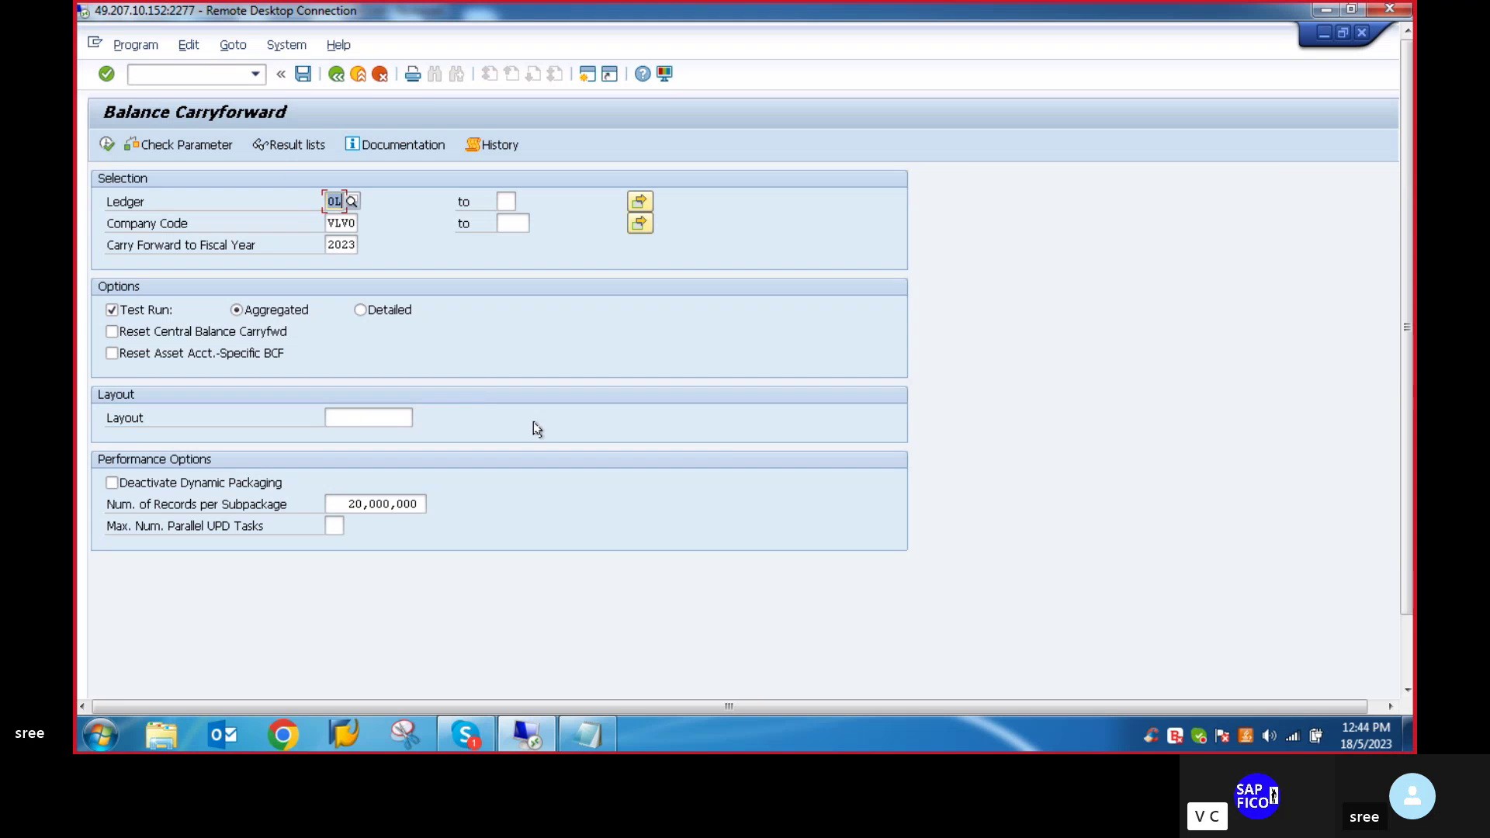
# Return to the SAP Easy Access start screen with /n.
pyautogui.click(146, 71)
pyautogui.write('/n')
pyautogui.press('Return')
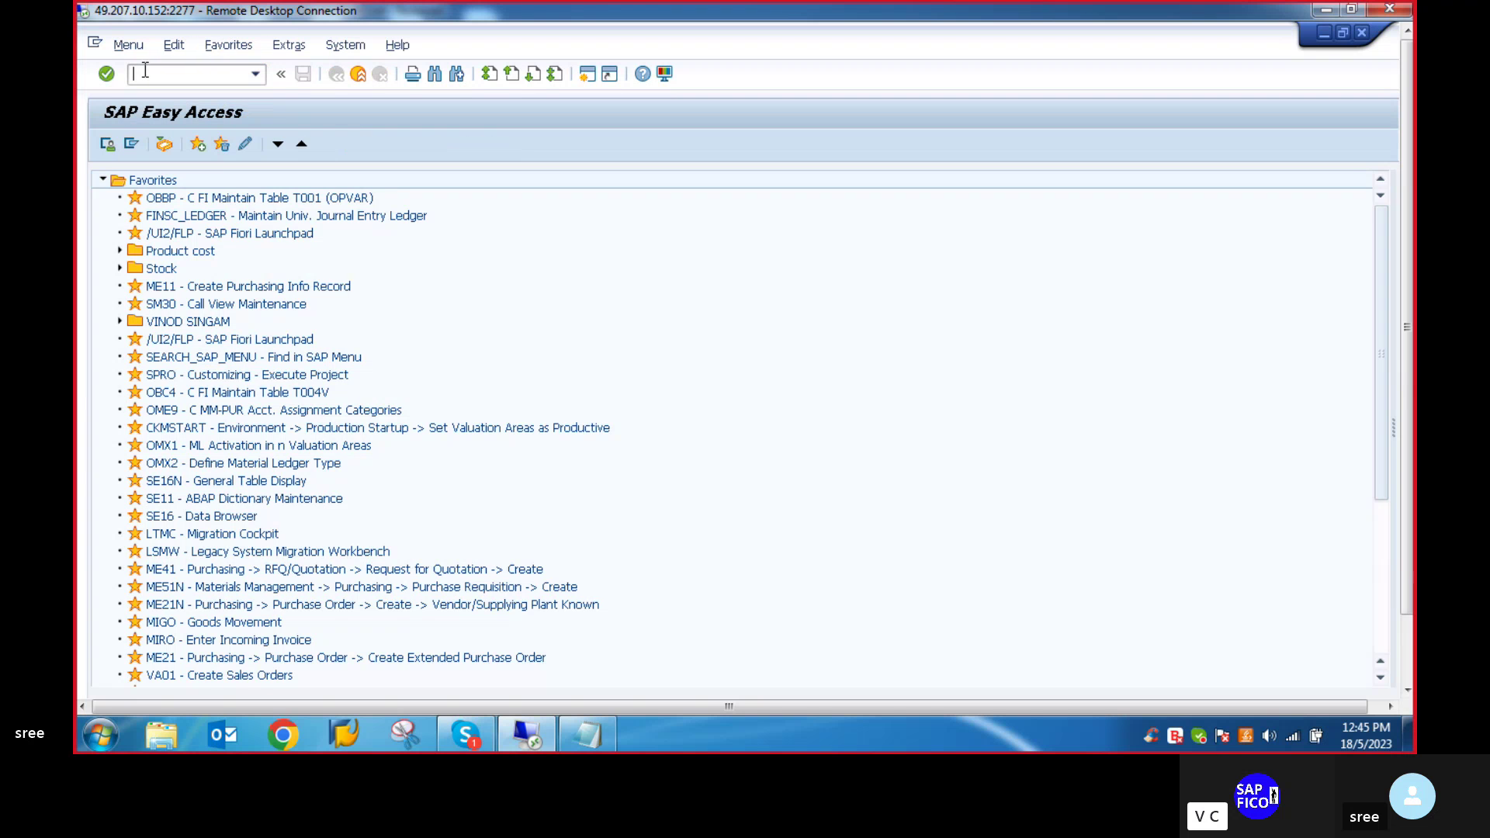
# Open transaction FAGLGVTR, fixing the mistyped transaction code along the way.
pyautogui.write('FEG')
pyautogui.press('BackSpace')
pyautogui.press('BackSpace')
pyautogui.press('BackSpace')
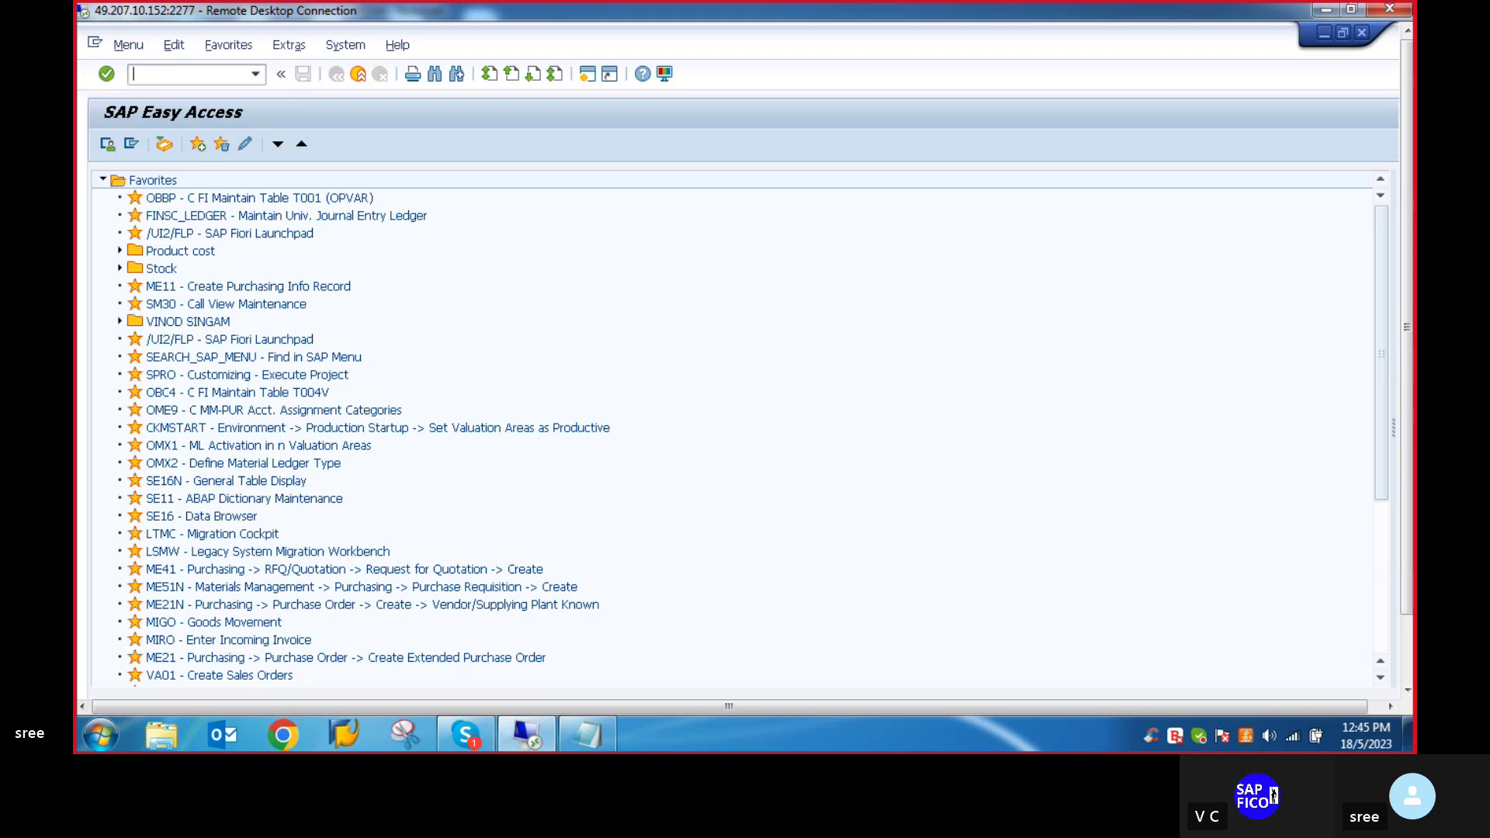
pyautogui.write('FAGLVTR')
pyautogui.press('BackSpace')
pyautogui.press('BackSpace')
pyautogui.write('LVT')
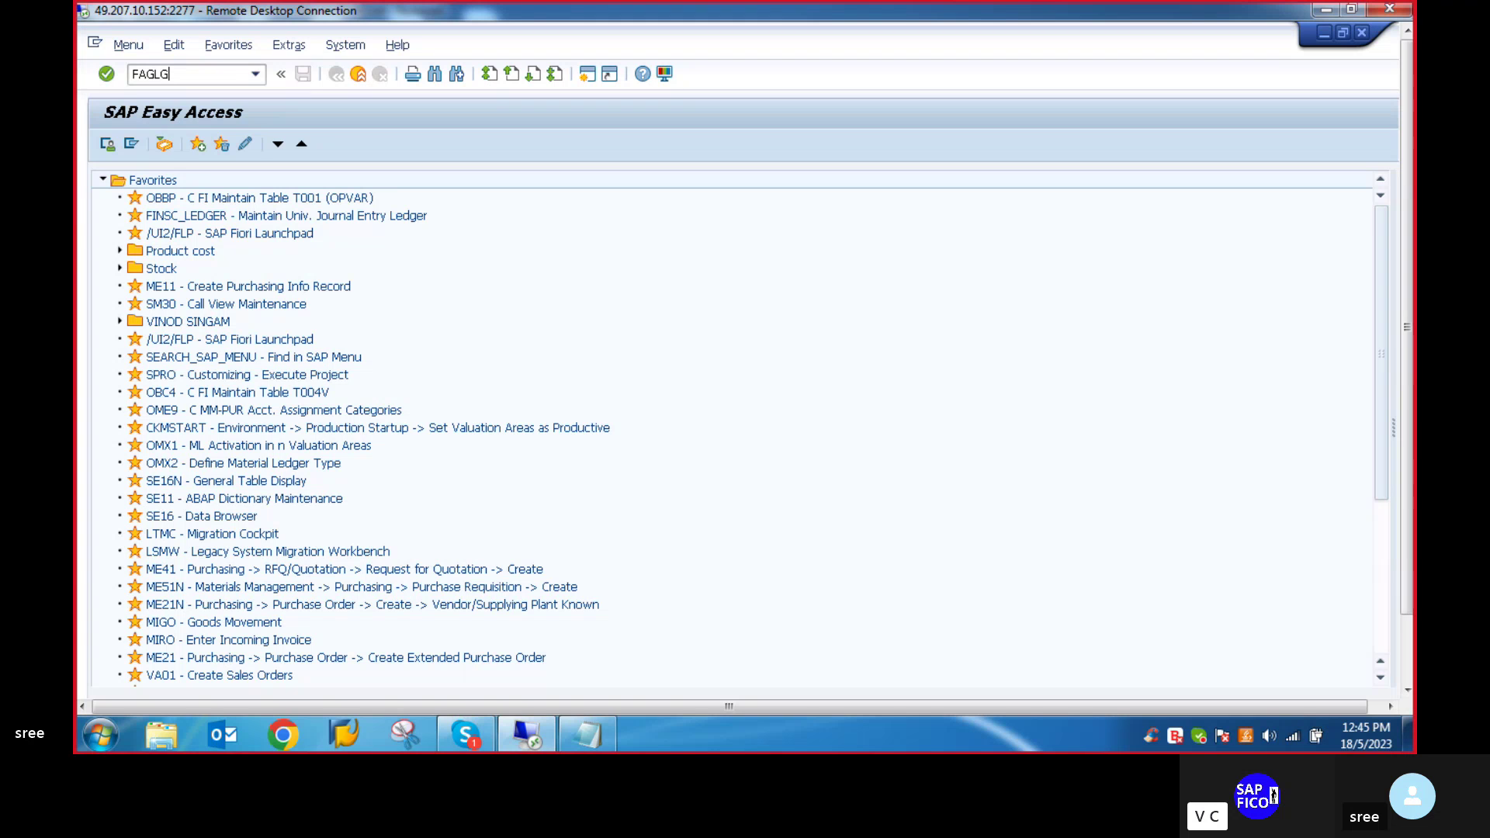
pyautogui.write('R')
pyautogui.press('Return')
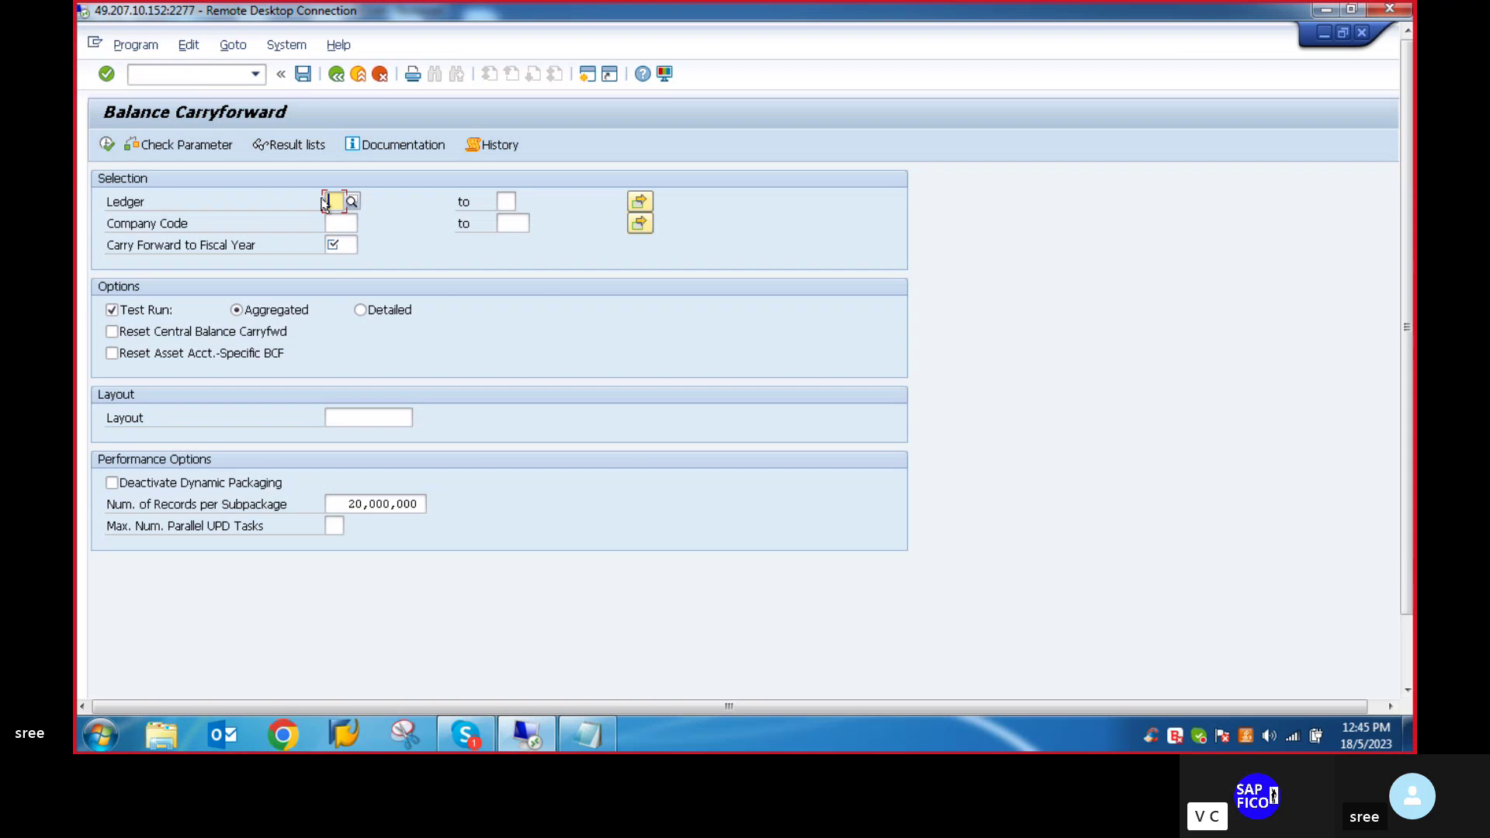
# Fill in ledger 0L, company code VLVO and carry-forward year 2023.
pyautogui.write('0L')
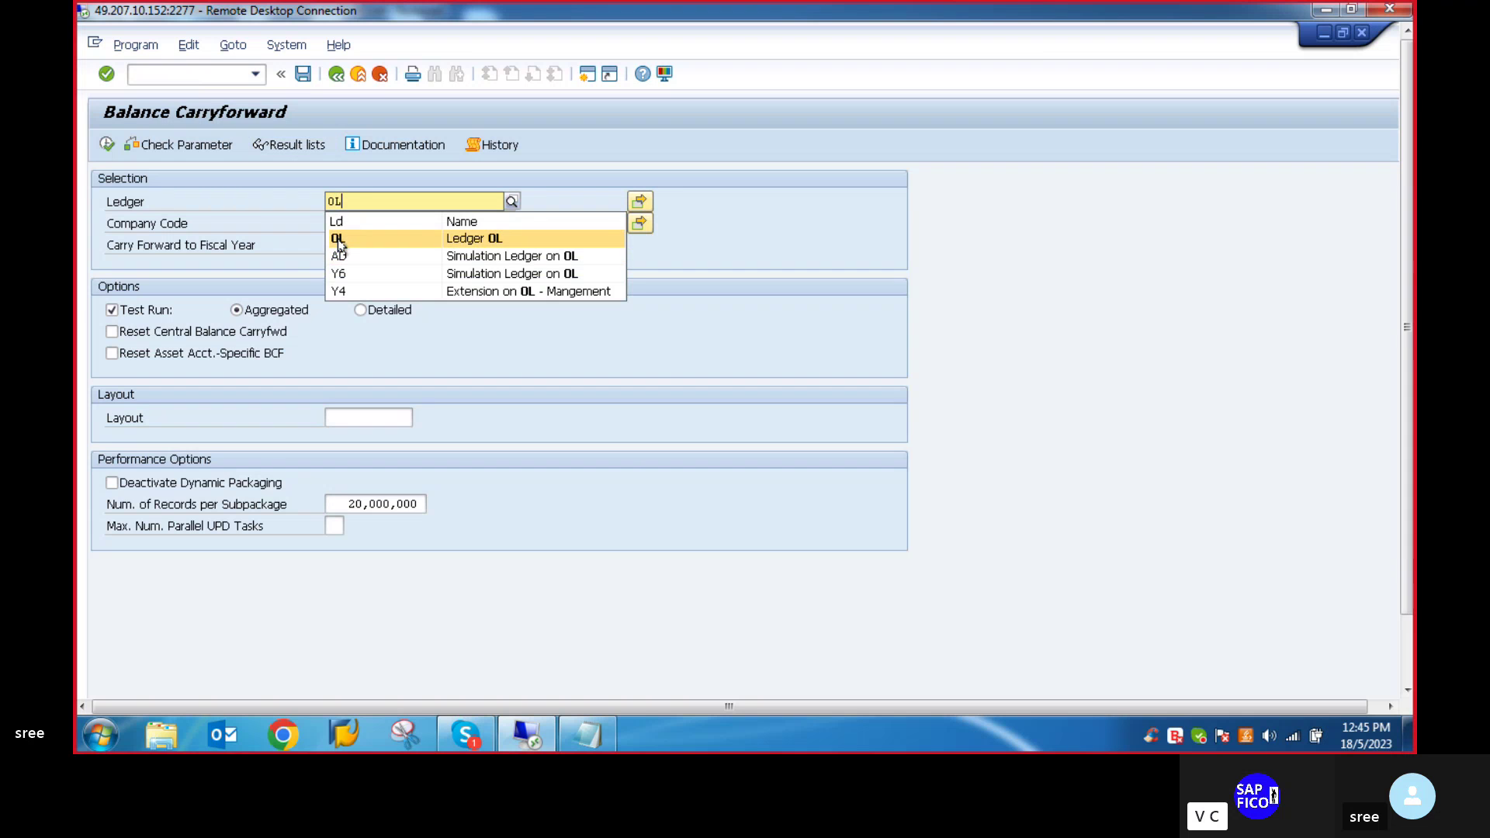
pyautogui.click(338, 241)
pyautogui.click(338, 225)
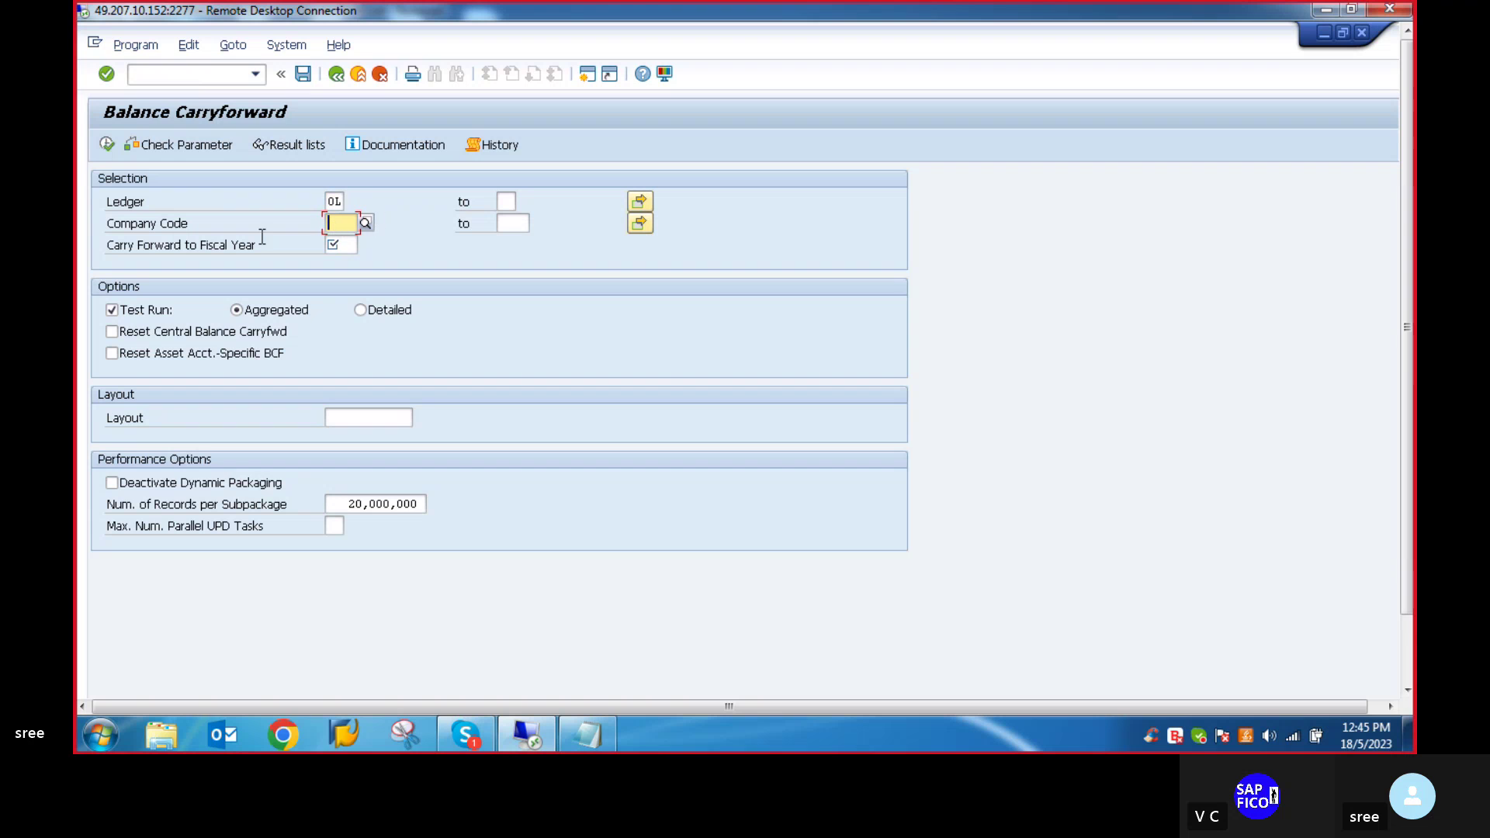
pyautogui.write('V')
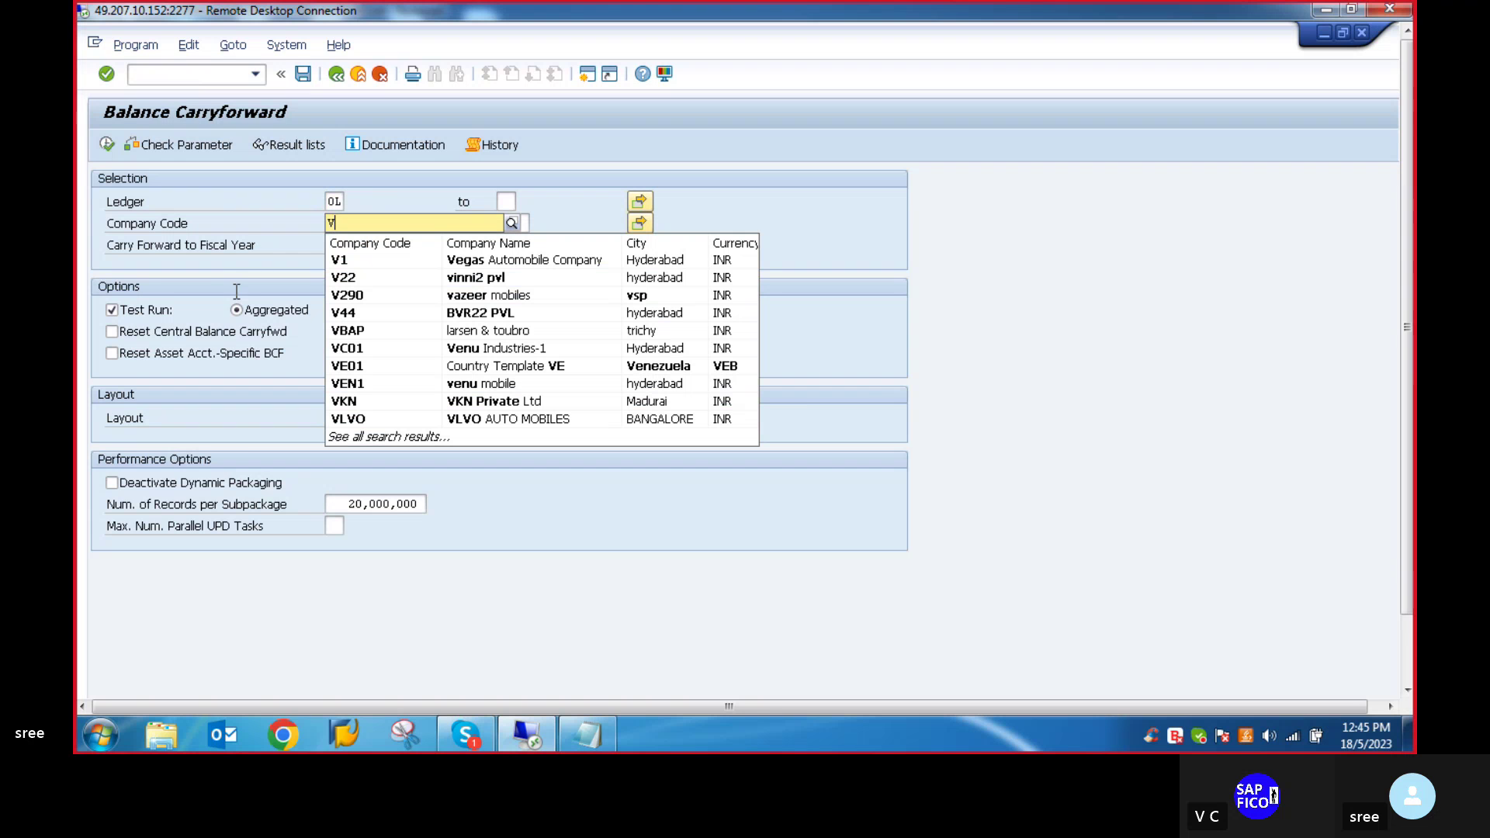
pyautogui.click(356, 419)
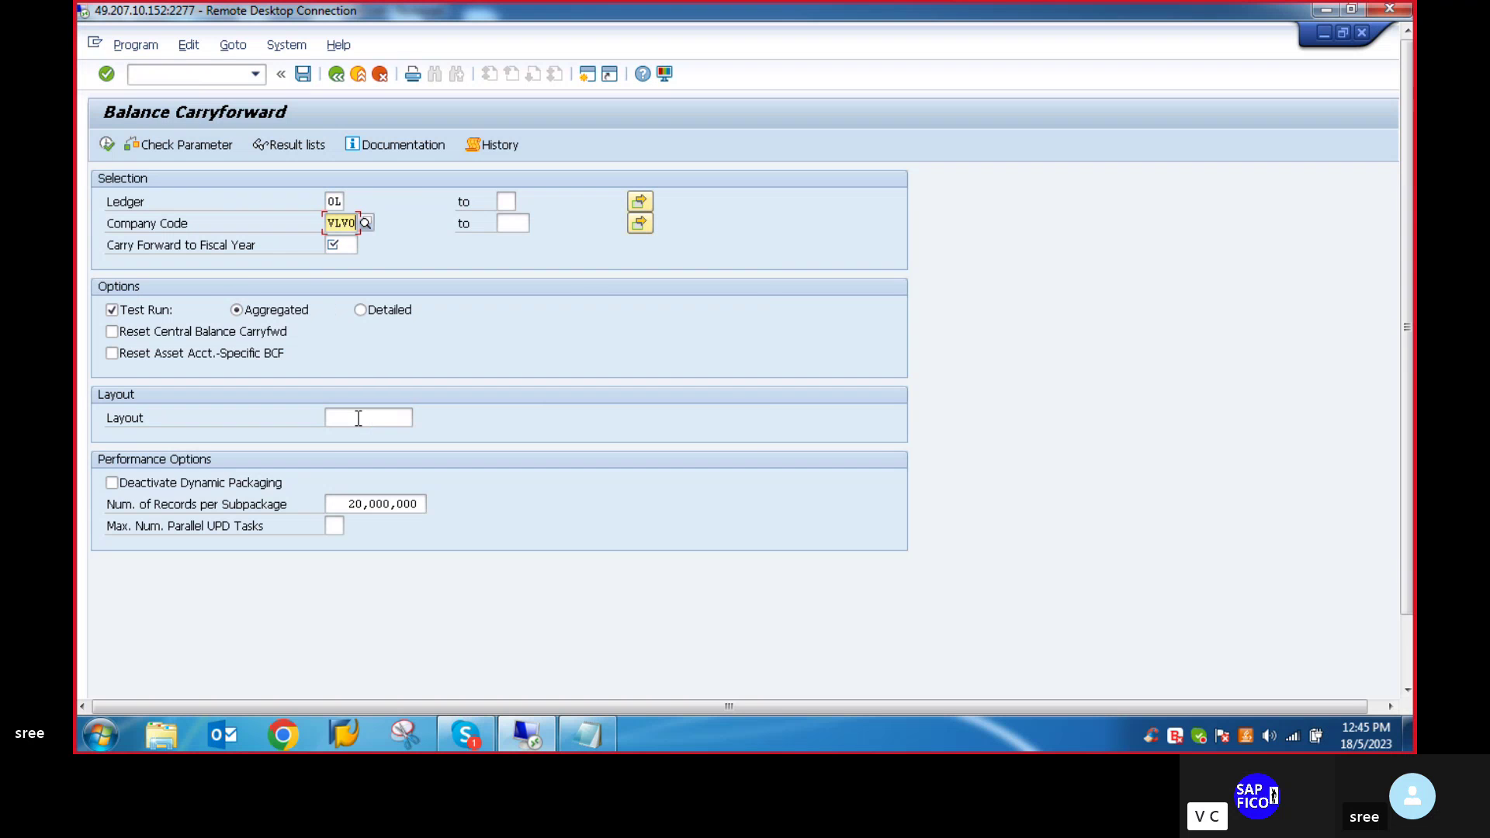
pyautogui.click(346, 245)
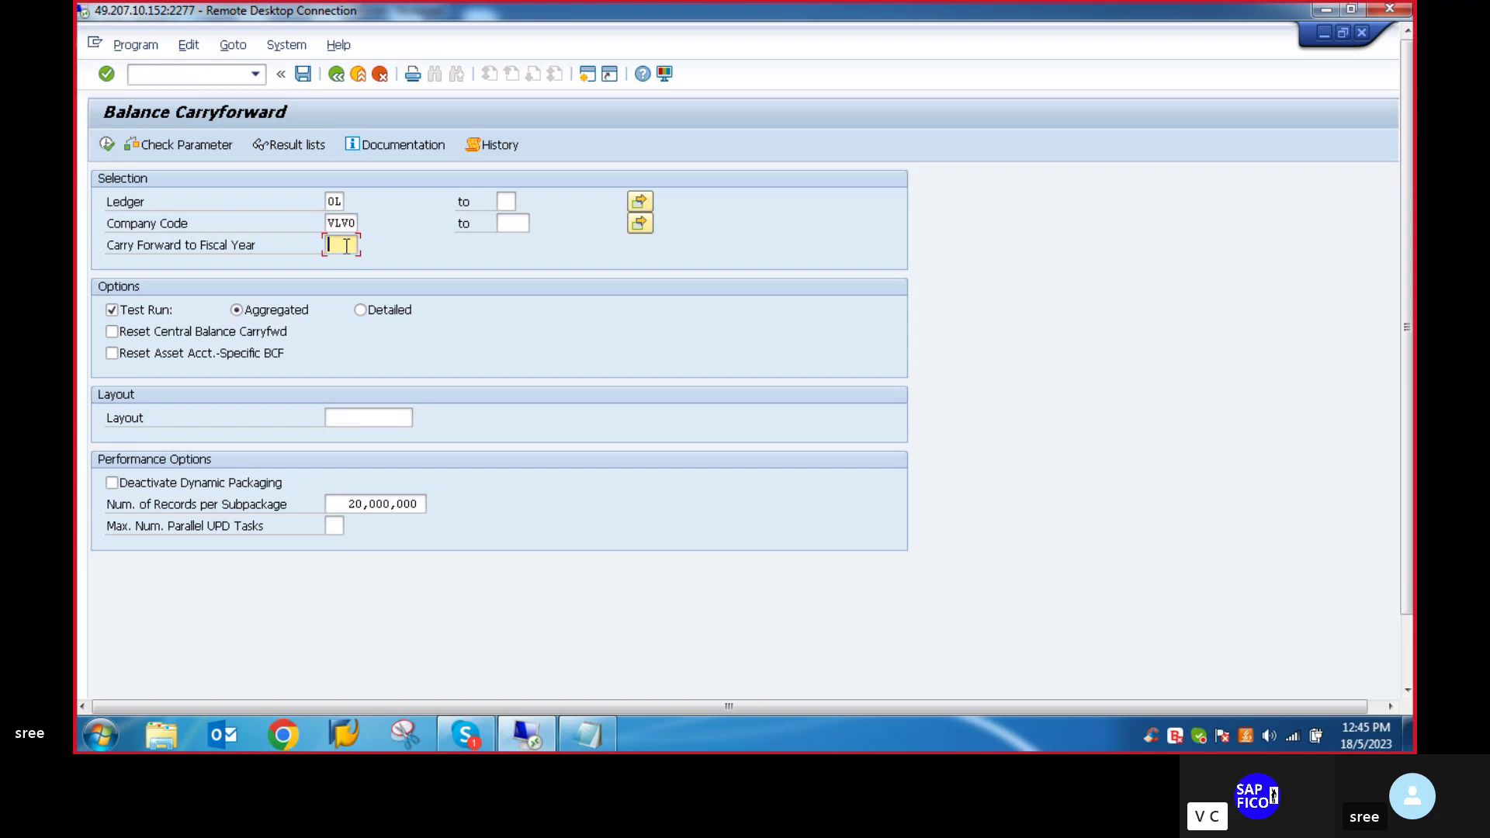
pyautogui.write('2')
pyautogui.click(342, 264)
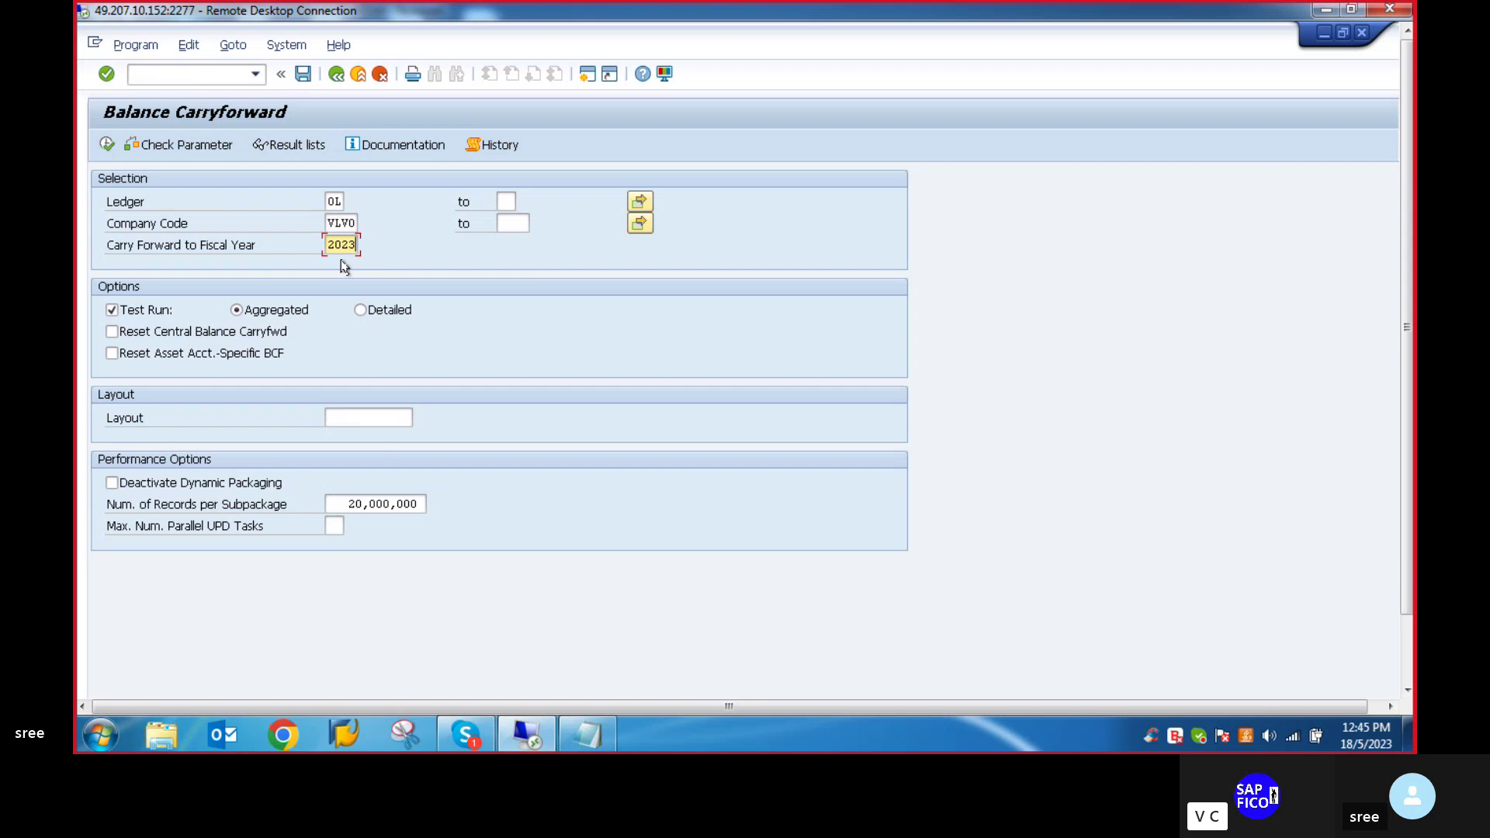
# Run the carryforward, close its error log, and switch to Generate Period Control Rules.
pyautogui.click(106, 144)
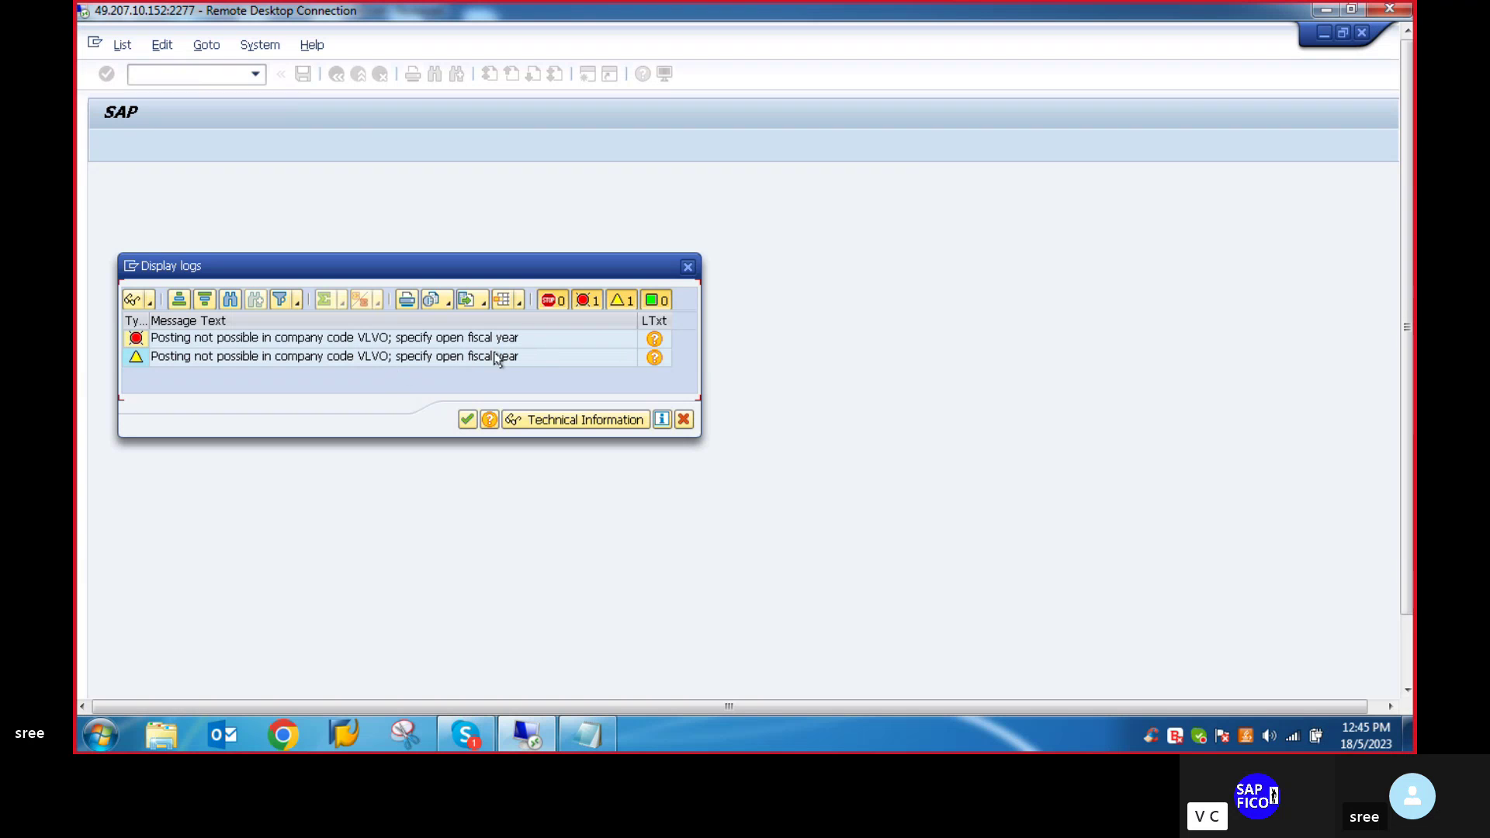
pyautogui.click(687, 268)
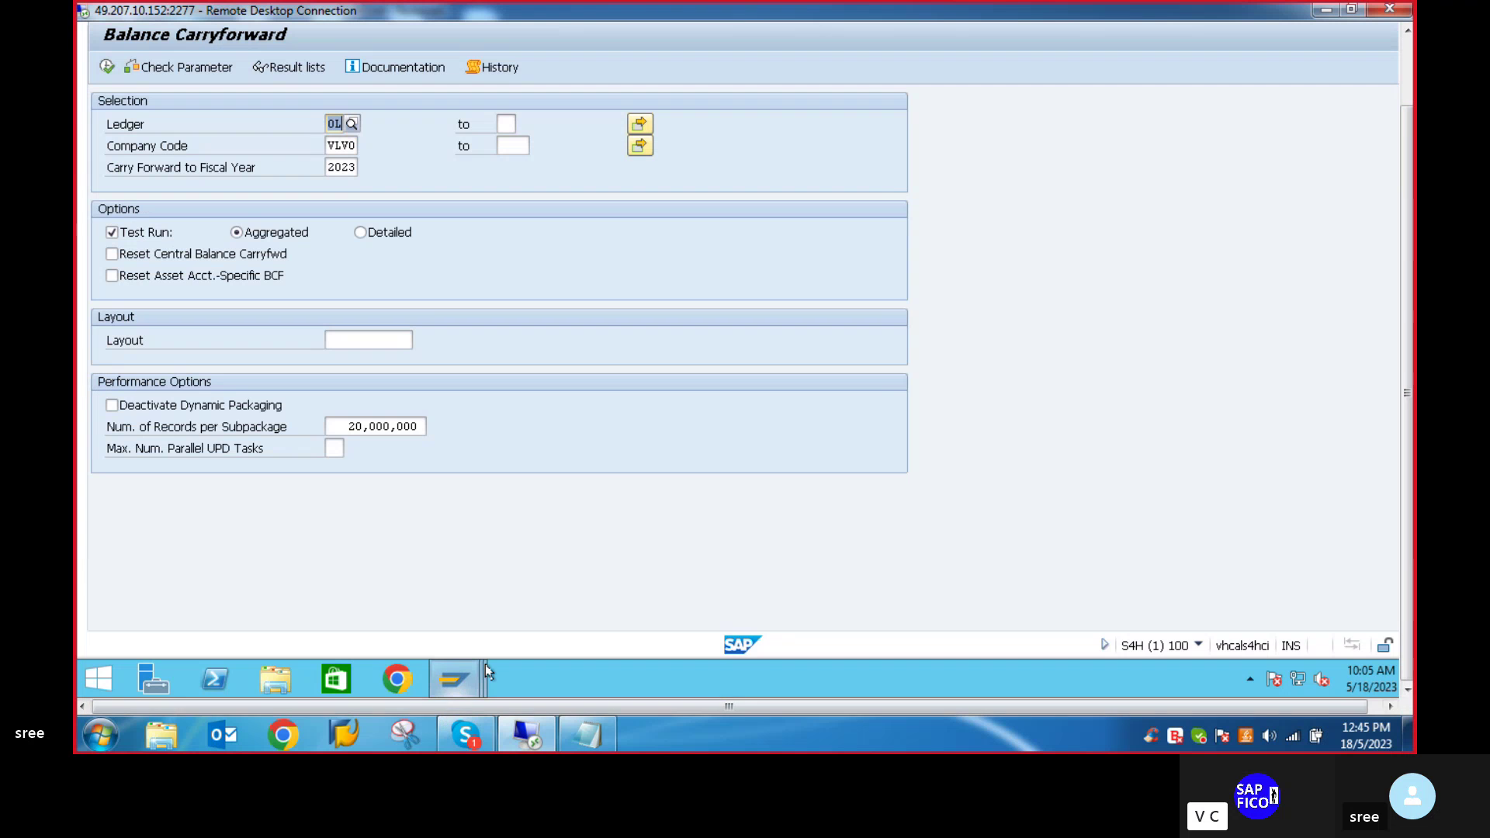
pyautogui.moveTo(458, 676)
pyautogui.click(585, 582)
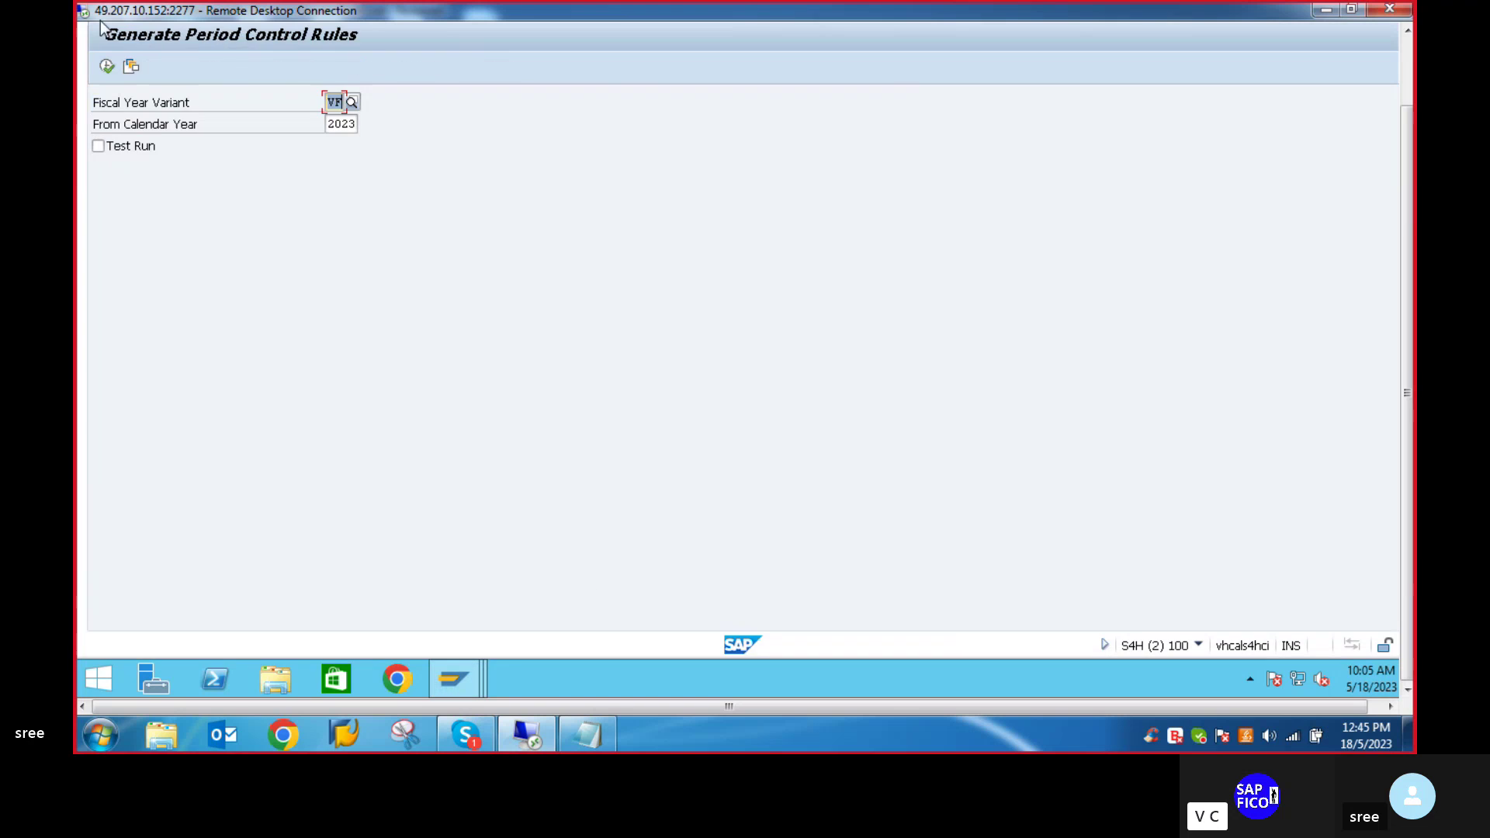
pyautogui.click(178, 78)
pyautogui.write('/N')
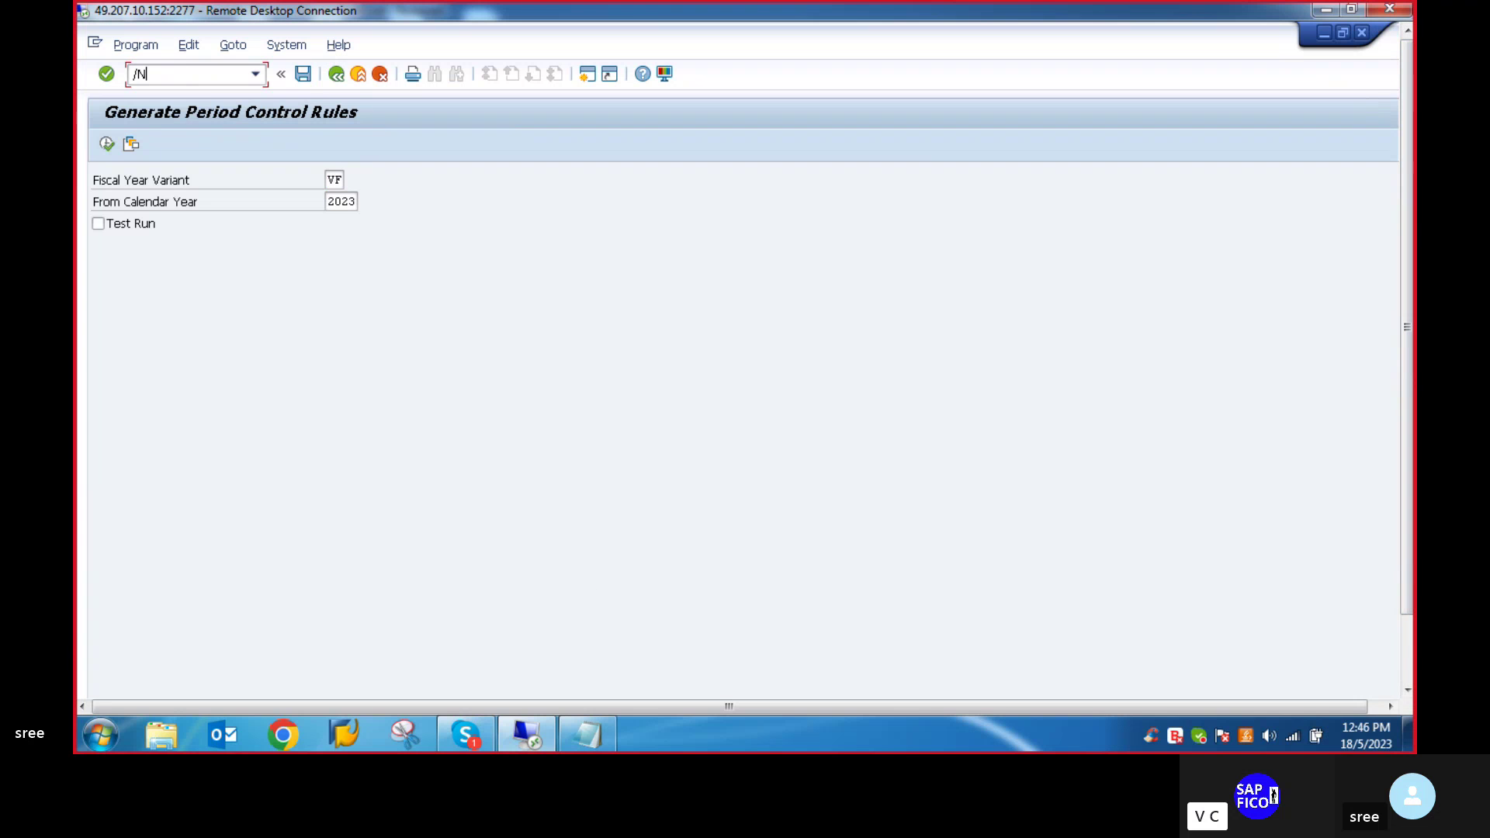